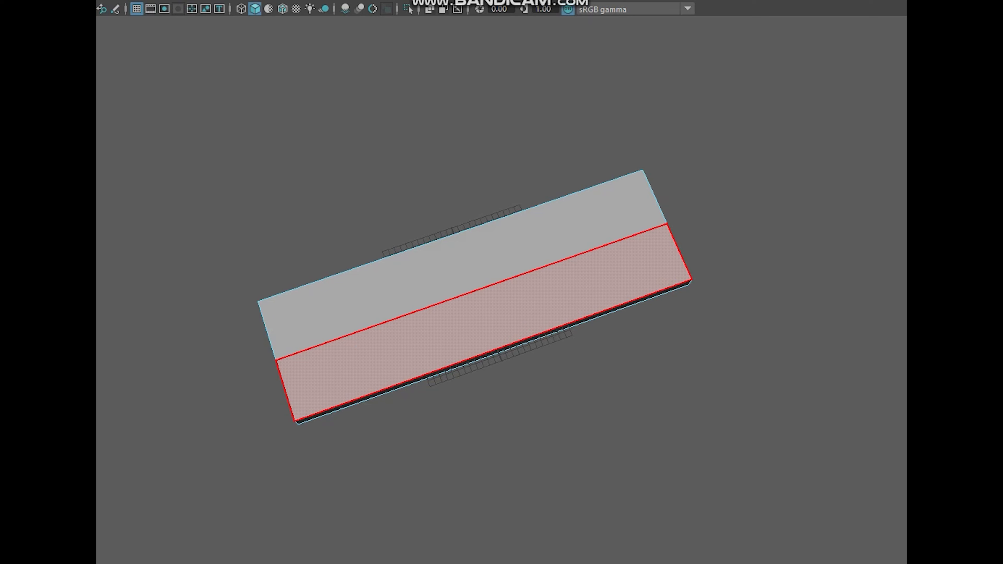
Step: Scale the box's two top faces inward so that its sides slope up to a smaller top
click(526, 303)
shift+click(522, 246)
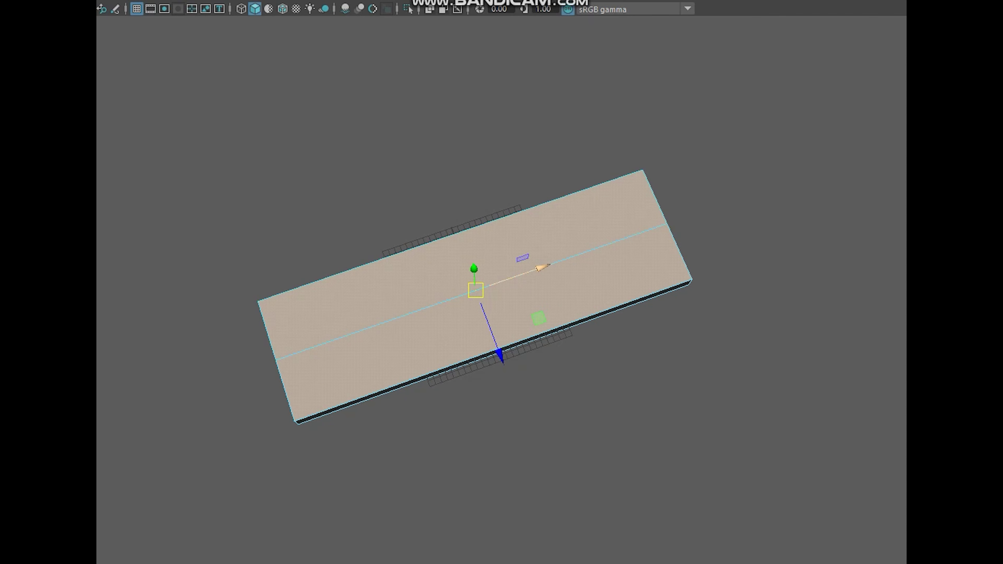
drag(476, 291, 450, 292)
click(455, 281)
alt+drag(514, 316, 470, 273)
click(469, 308)
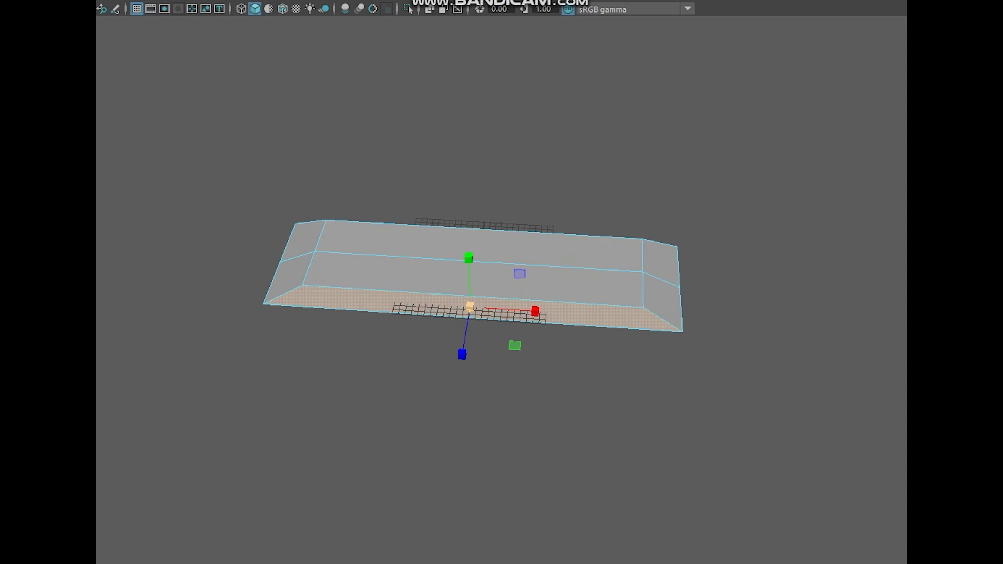
Step: Move the three top vertices at one end outward along the length so they line up with the end edge
alt+middle_drag(469, 308, 532, 353)
scroll(532, 353, up, 4)
scroll(548, 340, down, 2)
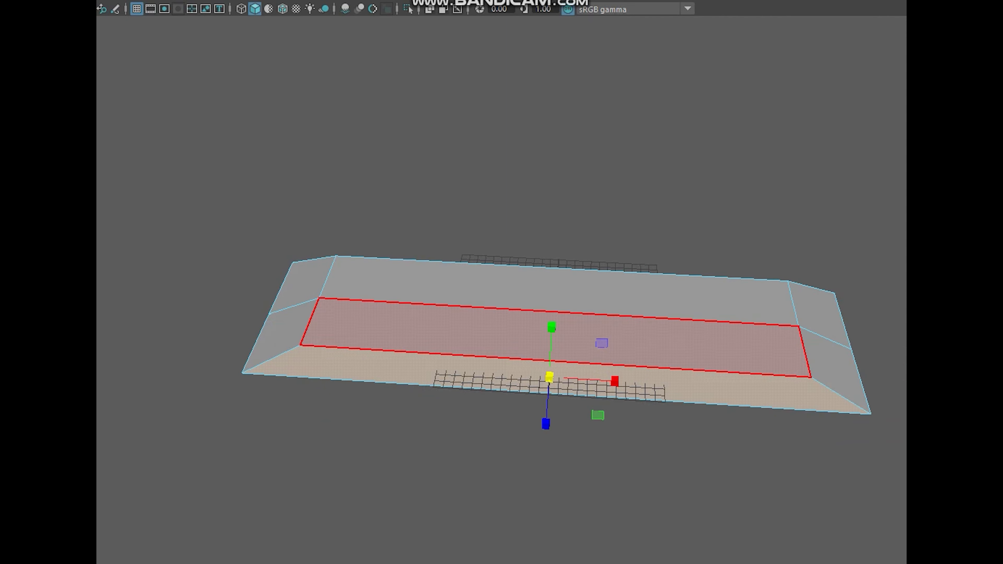
click(561, 292)
alt+middle_drag(553, 340, 393, 332)
key(F8)
key(F9)
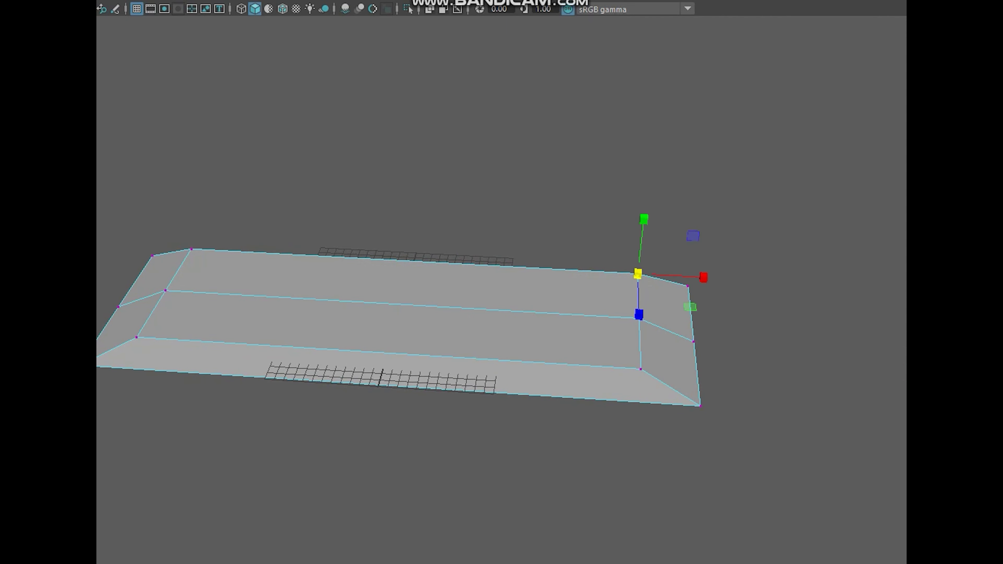
shift+click(639, 320)
shift+click(641, 369)
drag(711, 323, 752, 351)
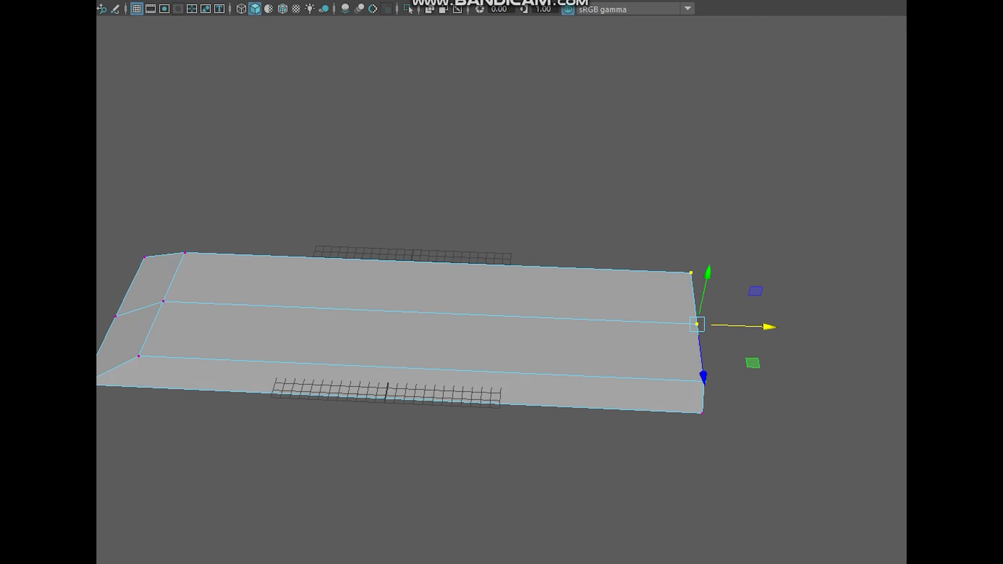
Step: Pull the corner vertices at the opposite end back along the length to form the blade's pointed tip
scroll(502, 316, down, 4)
alt+middle_drag(306, 301, 370, 316)
alt+drag(343, 321, 364, 326)
click(345, 344)
click(371, 322)
drag(441, 326, 326, 302)
click(352, 300)
scroll(356, 221, up, 3)
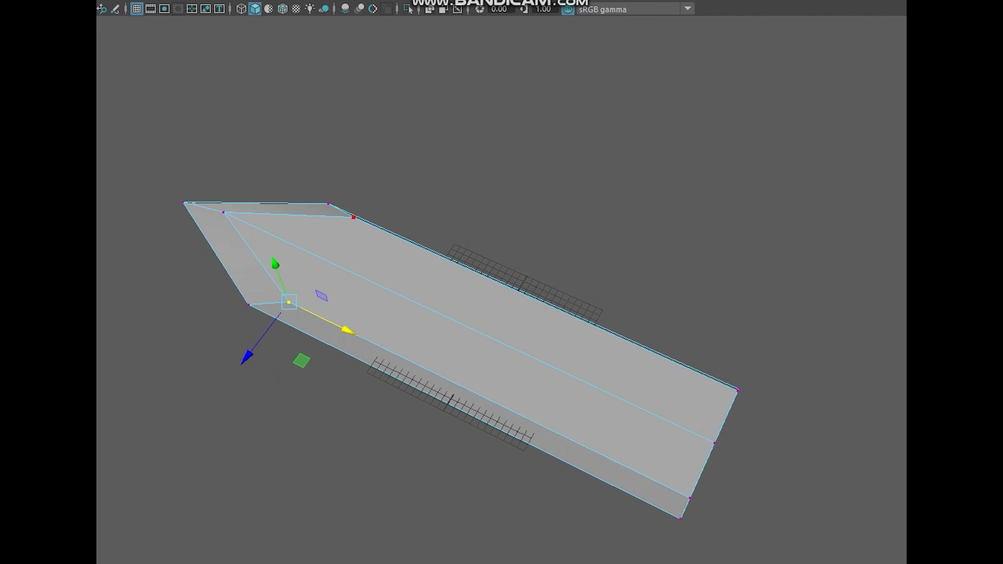
Step: Select the two long top faces and scale them narrower across the blade to widen the bevels
key(F11)
key(q)
shift+click(470, 358)
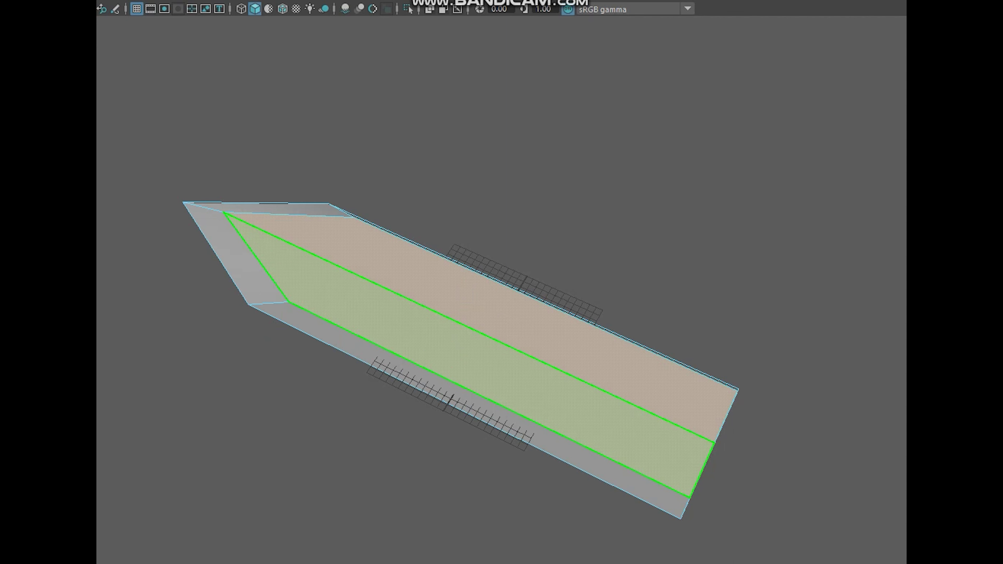
key(r)
drag(417, 370, 500, 229)
Step: Select both faces on the underside of the blade and delete them
key(F8)
click(474, 237)
scroll(482, 285, down, 3)
click(466, 324)
scroll(466, 324, down, 4)
scroll(467, 324, up, 3)
key(w)
scroll(506, 273, up, 4)
key(F8)
click(490, 296)
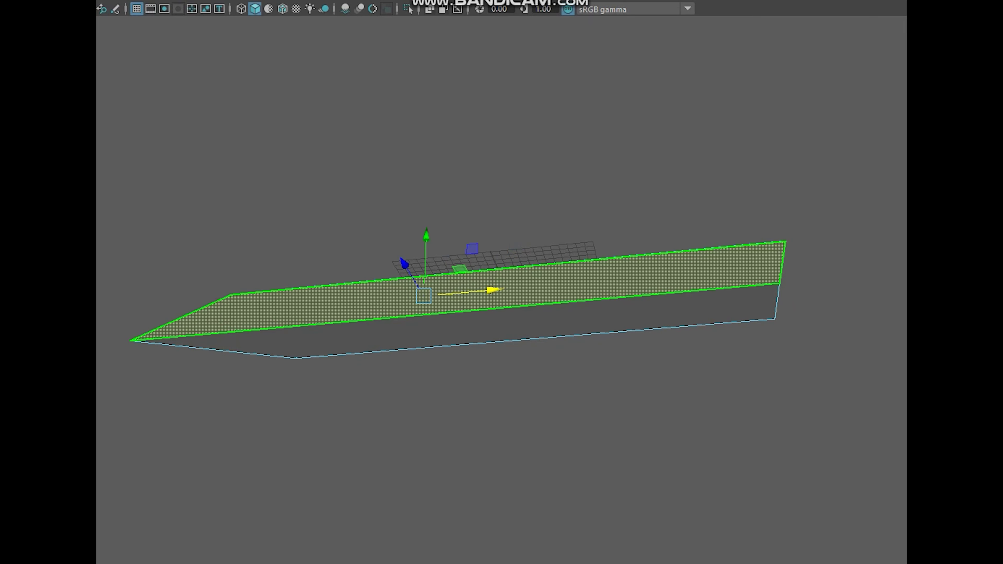
shift+click(490, 324)
key(Delete)
key(F8)
Step: Mirror the blade half across the world Y axis in the negative direction with an offset of -3.607
scroll(502, 273, down, 4)
alt+drag(501, 229, 506, 295)
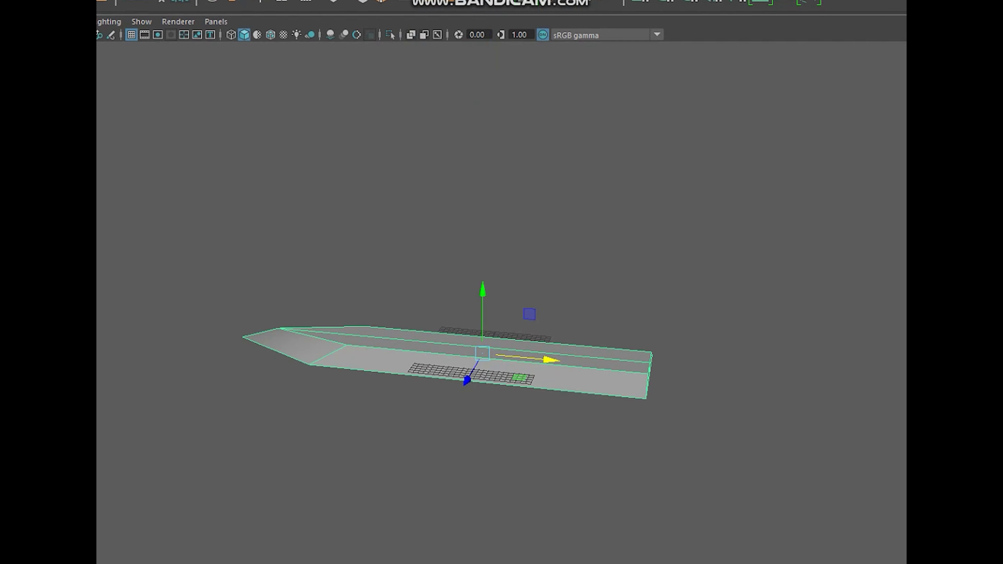
click(802, 364)
click(826, 399)
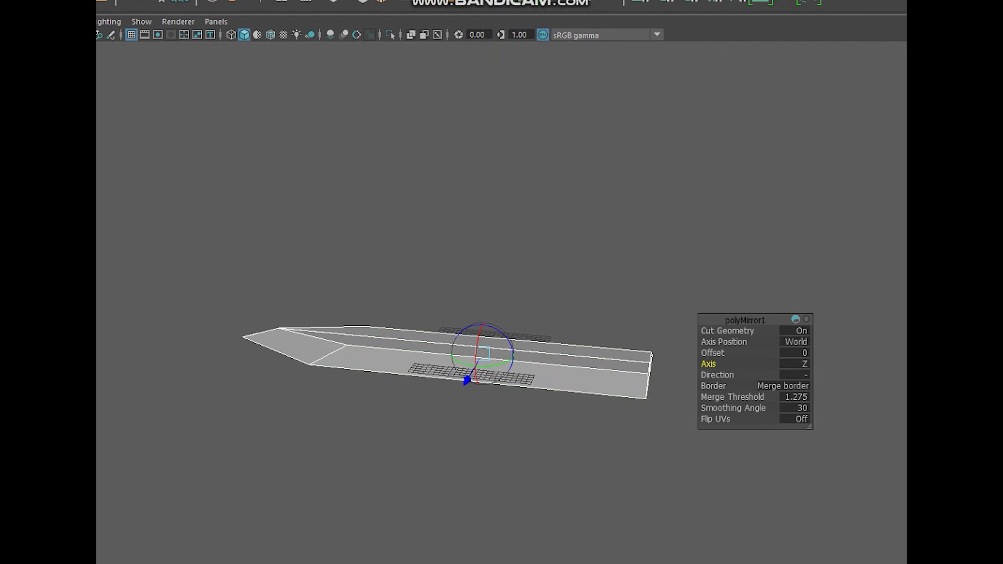
click(801, 364)
click(826, 387)
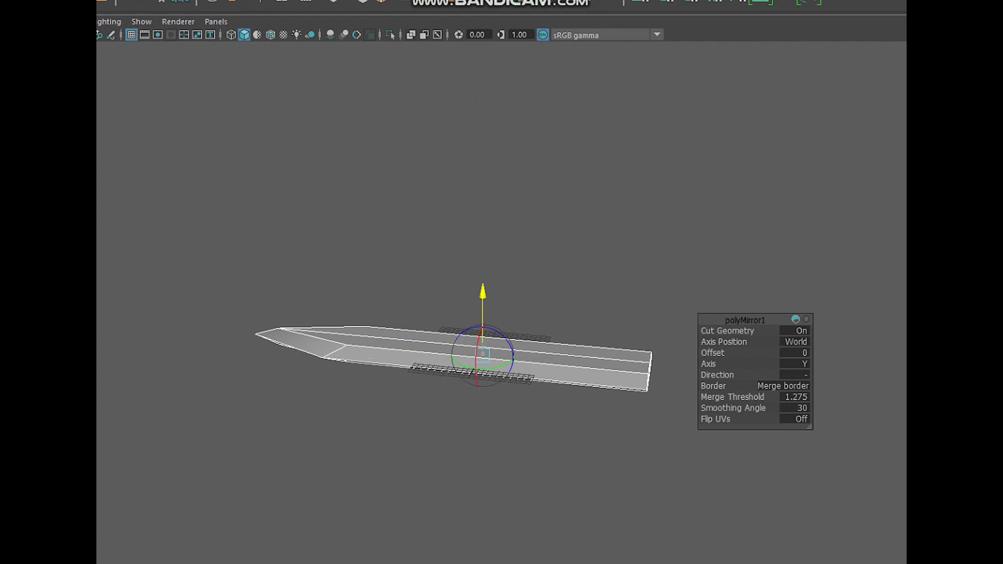
drag(483, 317, 483, 298)
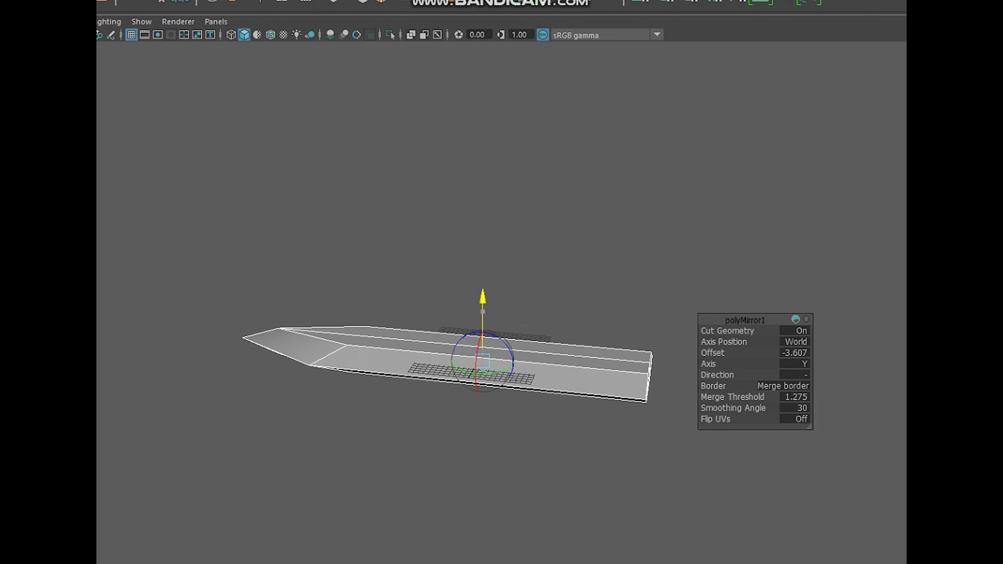
key(w)
Step: Examine the mirrored blade's base end and briefly preview the mesh smoothed
alt+drag(513, 245, 470, 238)
click(501, 276)
click(470, 352)
alt+drag(470, 352, 430, 344)
scroll(451, 387, up, 5)
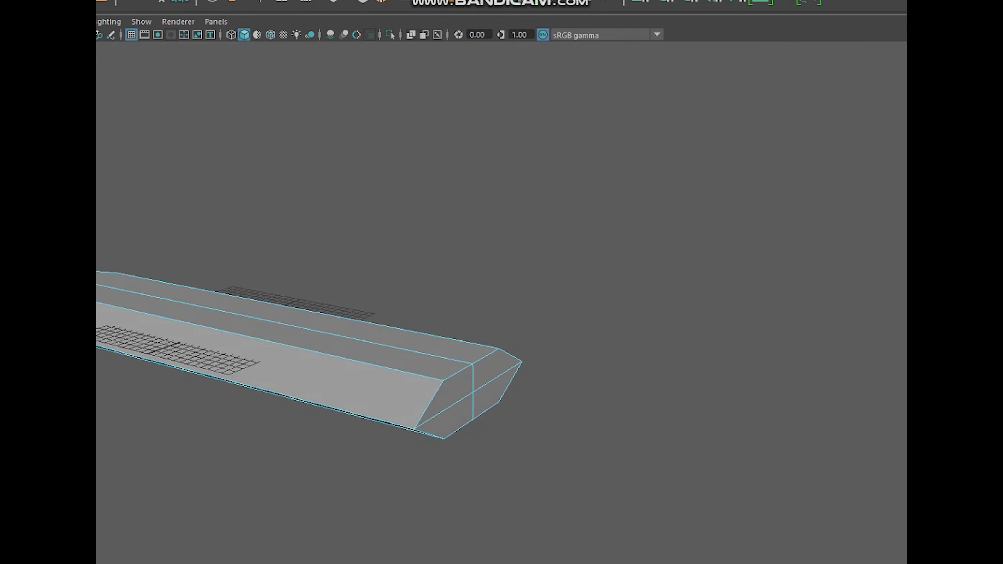
key(3)
key(1)
scroll(450, 395, down, 5)
alt+drag(450, 396, 526, 426)
alt+middle_drag(454, 379, 539, 374)
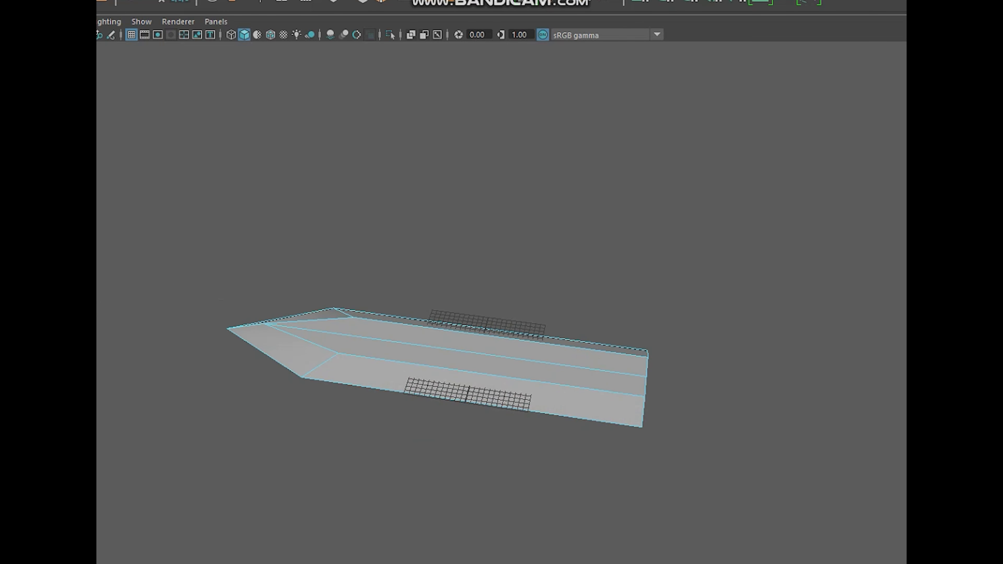
Step: Insert support edge loops along the blade's outer edge, behind the tip and near the base
scroll(395, 380, up, 4)
alt+middle_drag(395, 379, 592, 343)
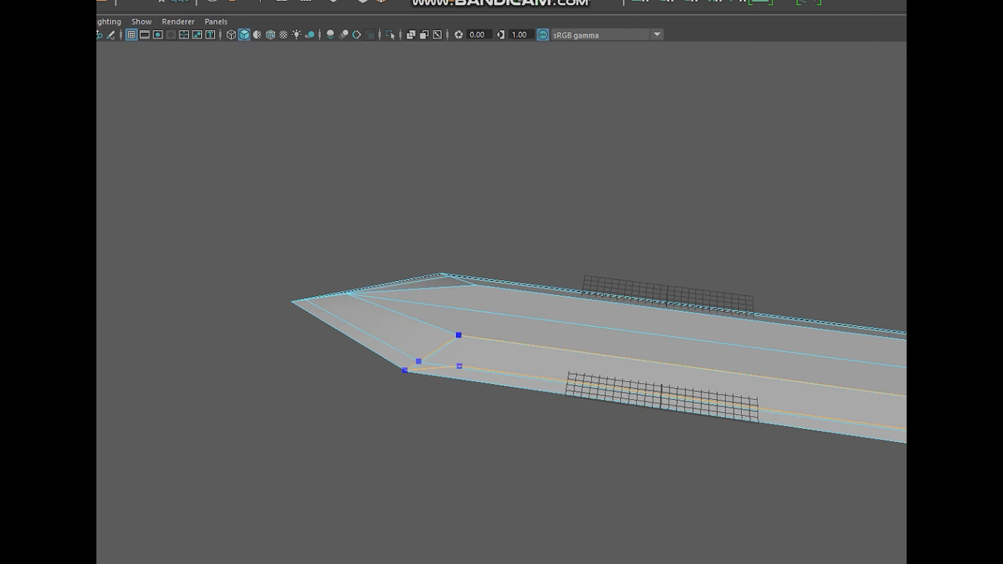
alt+drag(438, 371, 431, 310)
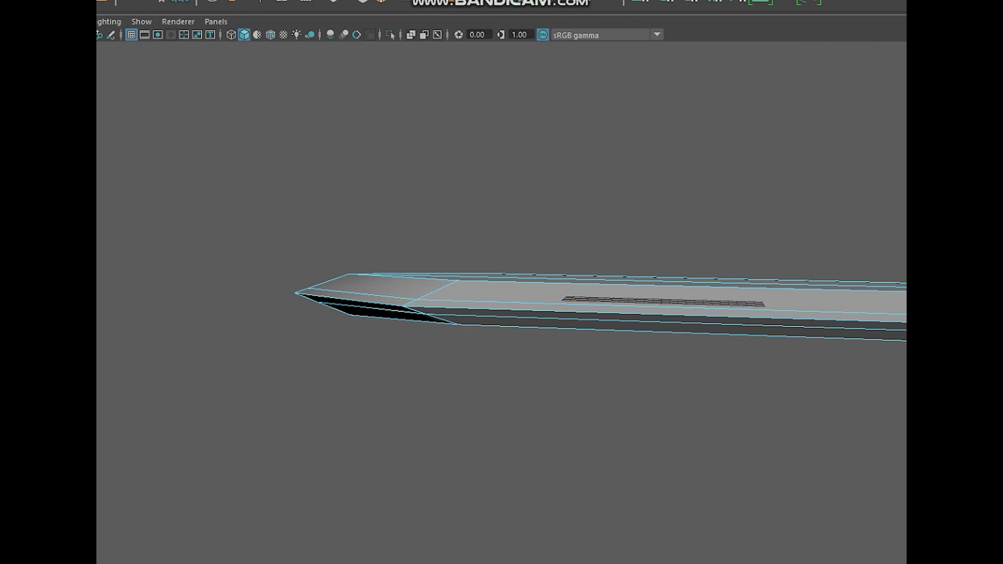
scroll(432, 316, down, 4)
alt+drag(433, 316, 436, 361)
ctrl+click(742, 388)
ctrl+click(502, 335)
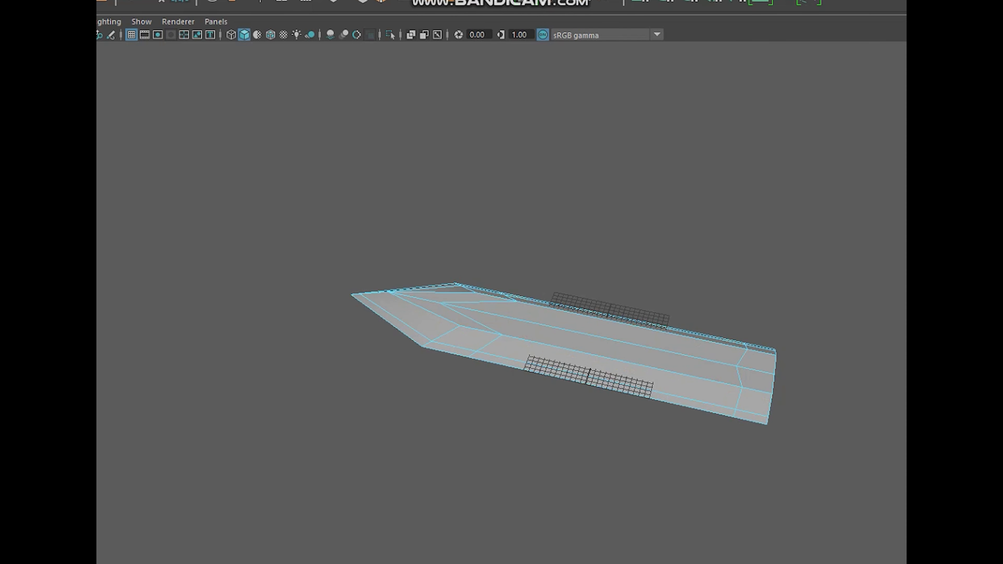
Step: Straighten the edge loops behind the tip and near the base by scaling them flat along the blade's length
alt+middle_drag(502, 335, 416, 327)
scroll(416, 327, up, 2)
click(331, 305)
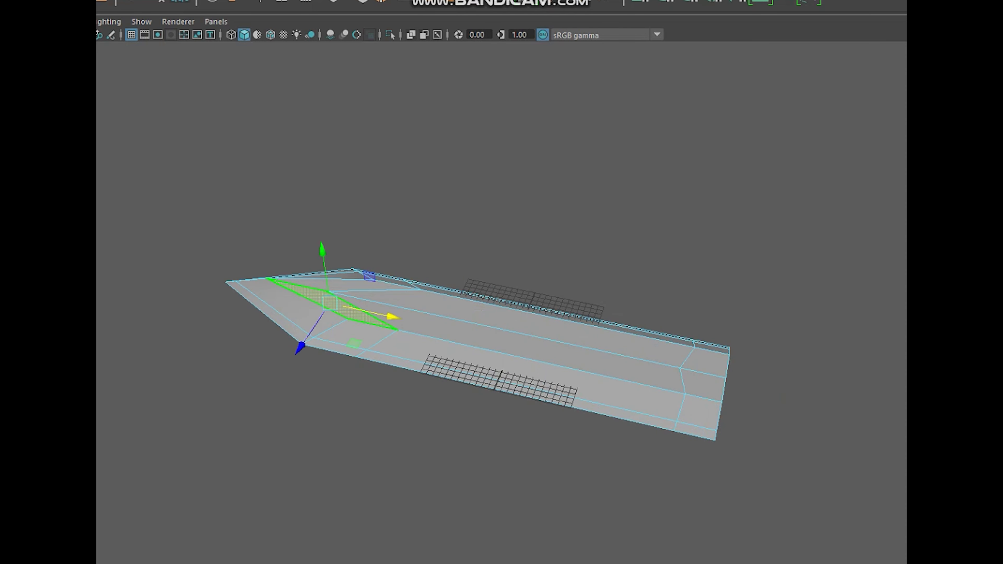
double_click(363, 311)
drag(369, 313, 368, 313)
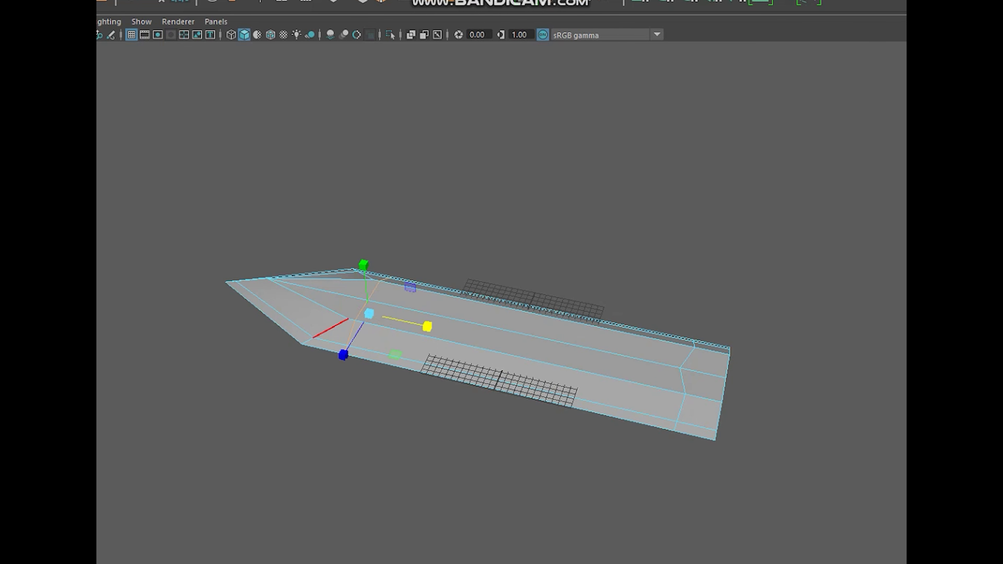
click(683, 382)
drag(745, 397, 682, 383)
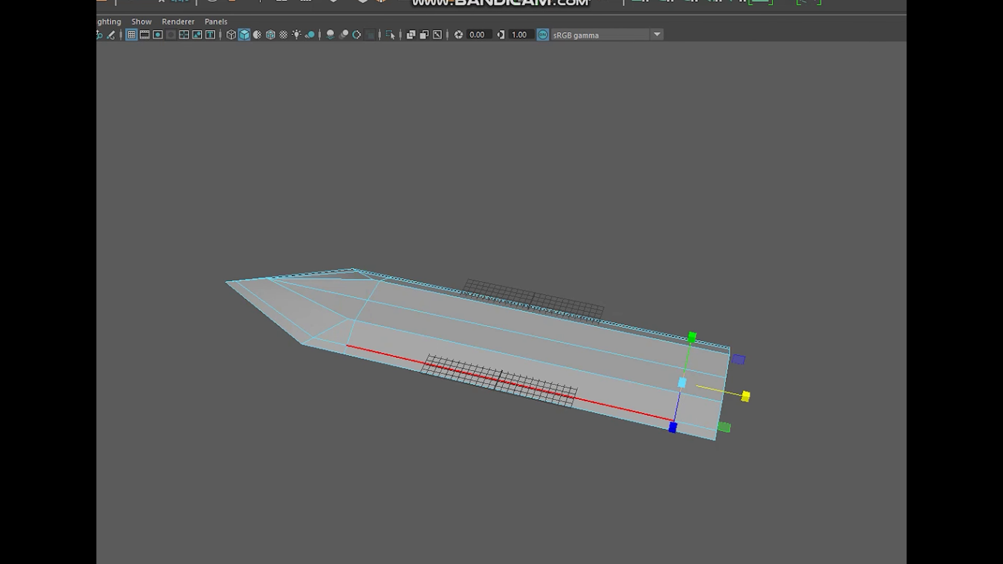
Step: Preview the blade smoothed from several angles and return it to the unsmoothed display
alt+middle_drag(592, 401, 532, 394)
key(F8)
click(577, 466)
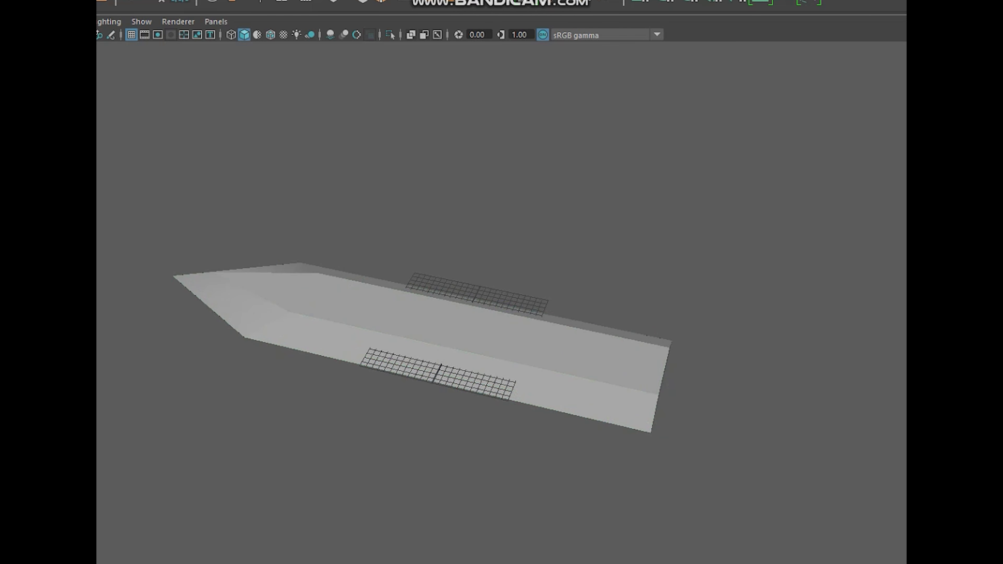
alt+drag(576, 427, 537, 466)
click(533, 427)
scroll(533, 427, down, 5)
key(3)
click(585, 446)
alt+drag(584, 447, 604, 427)
click(534, 355)
key(1)
alt+drag(534, 355, 598, 358)
scroll(479, 313, up, 3)
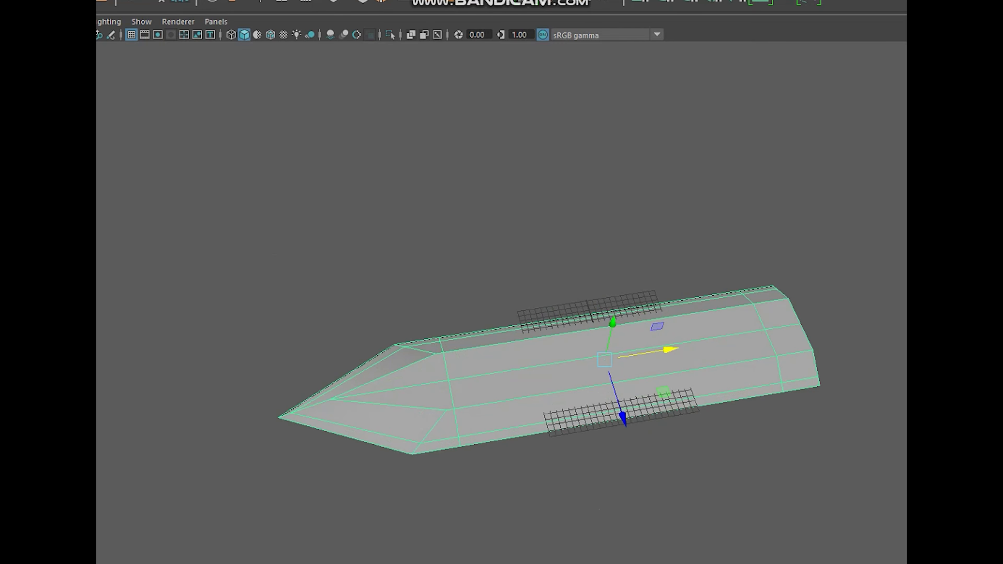
Step: Insert a lengthwise edge loop on each side of the blade's centre line
ctrl+click(392, 405)
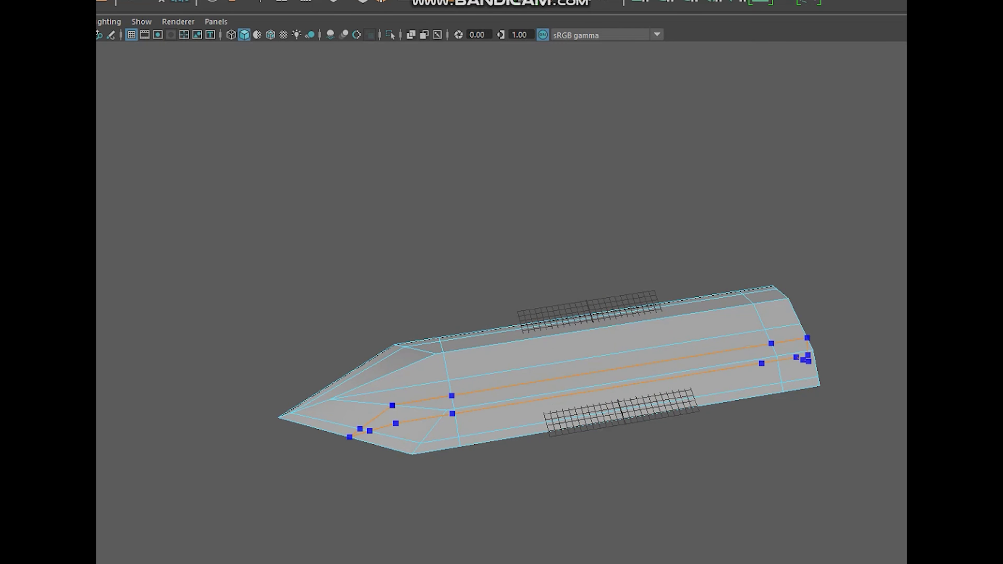
ctrl+click(376, 380)
click(452, 396)
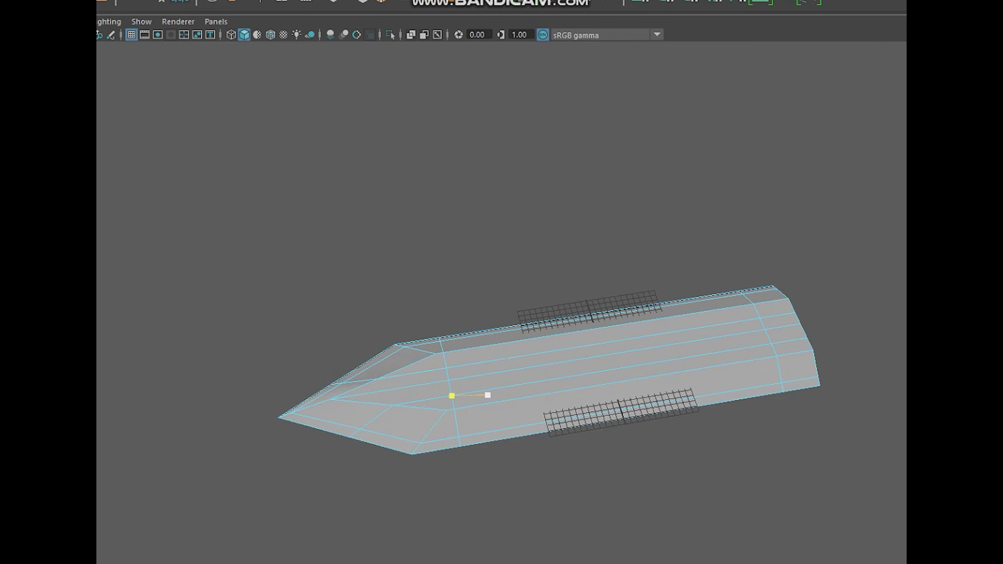
Step: Show the blade smoothed in object mode and rescale its thickness
key(3)
scroll(489, 397, down, 3)
alt+drag(558, 366, 530, 396)
click(621, 409)
alt+drag(620, 439, 580, 391)
right_drag(512, 378, 557, 355)
click(572, 308)
alt+drag(573, 308, 567, 269)
click(593, 272)
key(r)
drag(513, 239, 525, 297)
key(w)
click(561, 290)
Step: Place a cube at the blade's base, scale it up and return the blade to the unsmoothed display
alt+middle_drag(561, 290, 501, 290)
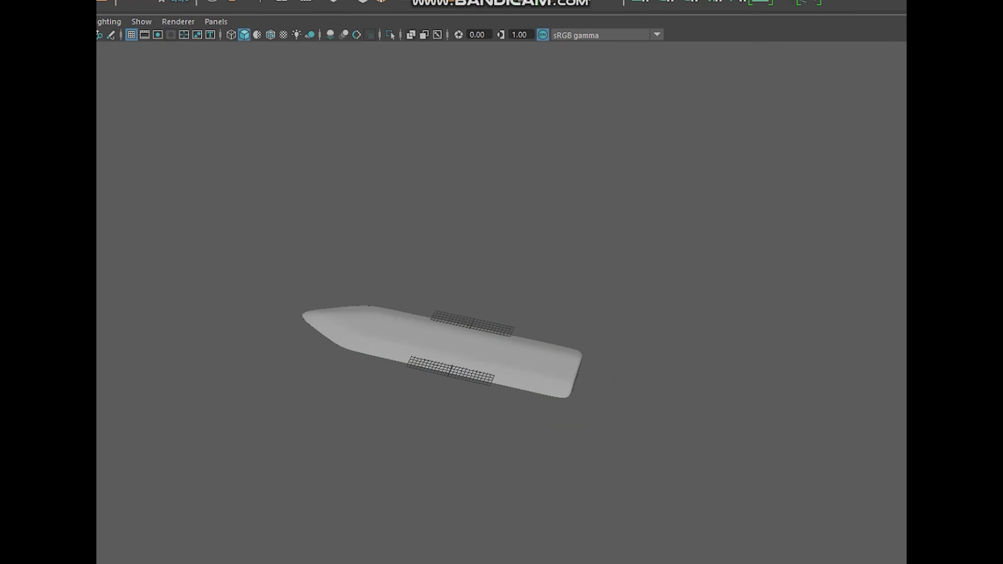
alt+drag(501, 290, 503, 305)
click(504, 368)
click(561, 290)
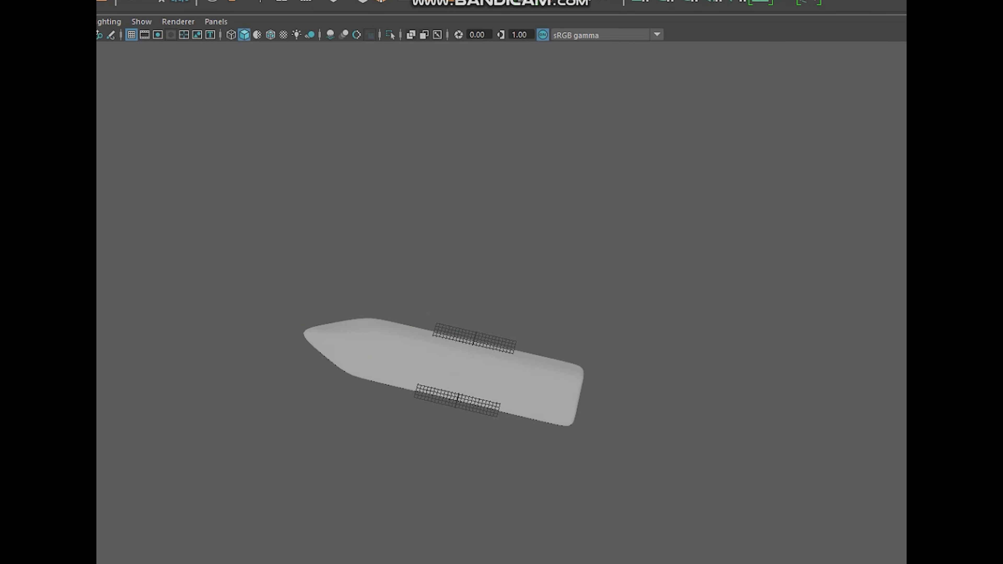
key(r)
drag(580, 396, 750, 395)
click(504, 368)
key(1)
click(579, 391)
alt+middle_drag(580, 391, 532, 368)
Step: Select the blade and scale it longer along its length
click(417, 346)
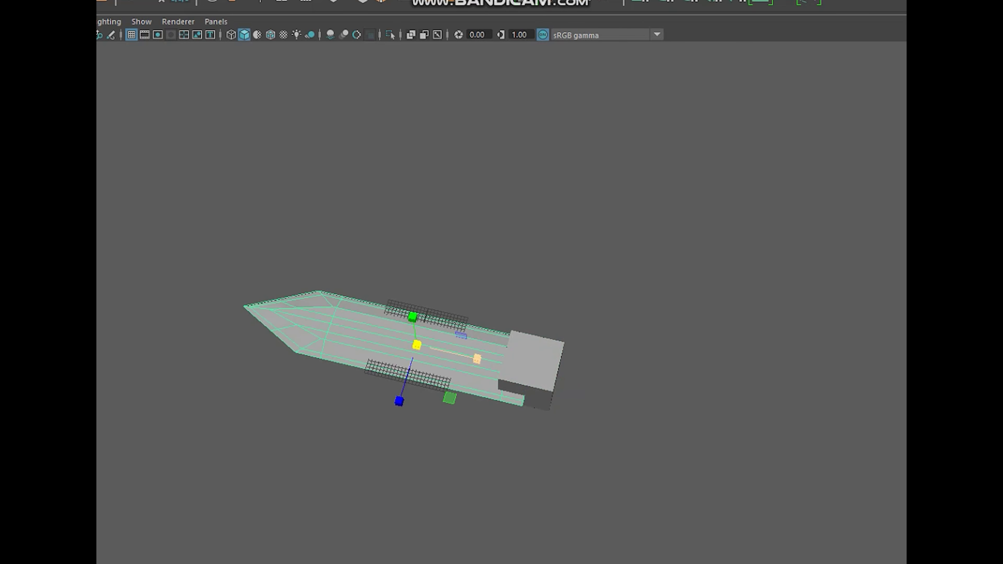
drag(477, 359, 495, 363)
key(w)
Step: Move the cube against the blade's base and flatten it into a crossguard block
click(530, 366)
alt+middle_drag(530, 365, 499, 347)
drag(563, 367, 598, 348)
drag(507, 262, 520, 237)
drag(488, 416, 446, 466)
alt+drag(447, 466, 448, 399)
drag(530, 241, 529, 230)
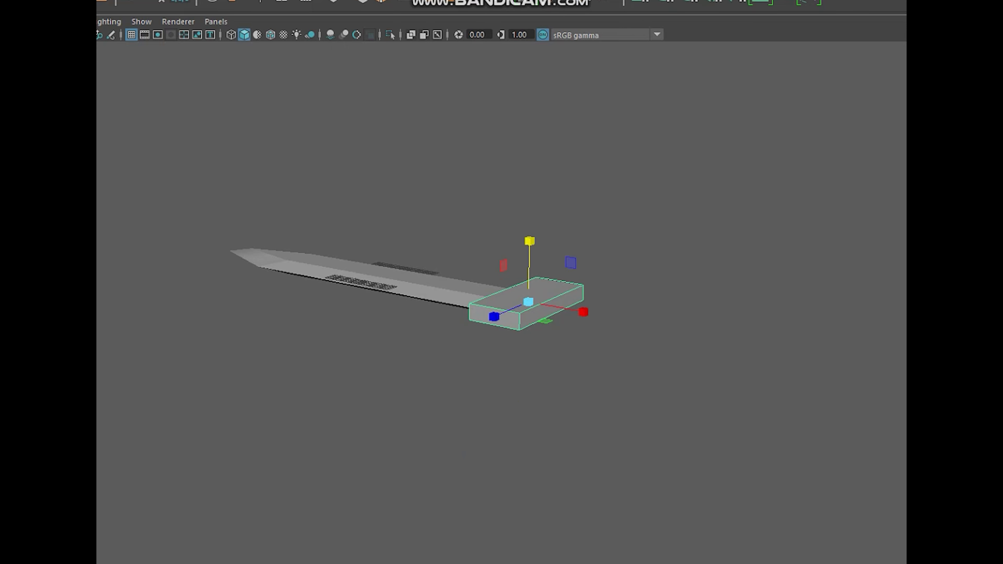
Step: Narrow the crossguard along the blade, adjust its width and thickness, and position it over the blade's base
drag(589, 313, 564, 411)
key(w)
alt+middle_drag(565, 411, 551, 355)
scroll(551, 356, up, 5)
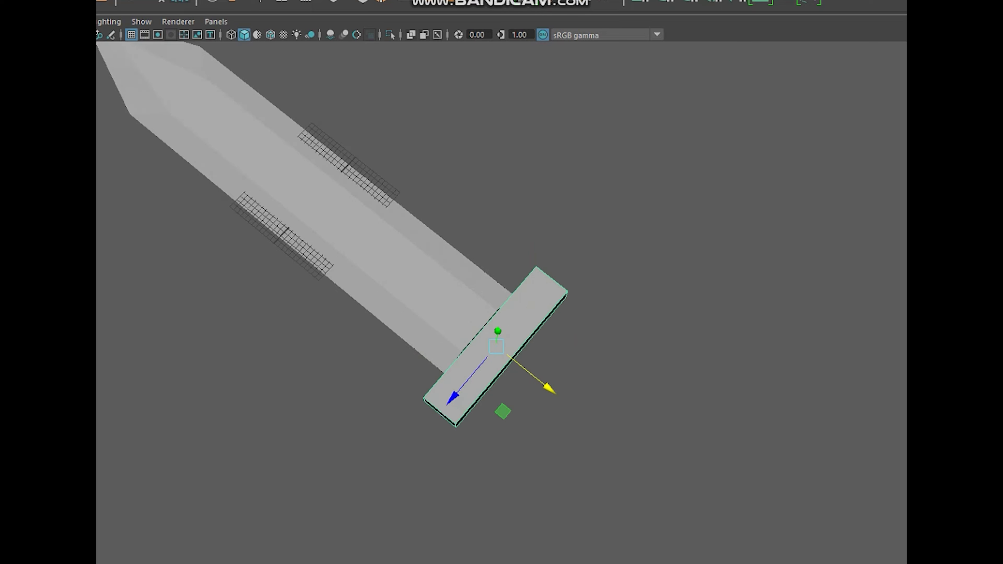
key(r)
drag(460, 401, 498, 237)
drag(497, 162, 498, 150)
alt+drag(497, 150, 571, 153)
key(w)
drag(529, 152, 584, 252)
Step: Insert edge loops across the crossguard near its ends and scale the selected faces to reshape it
scroll(474, 260, up, 3)
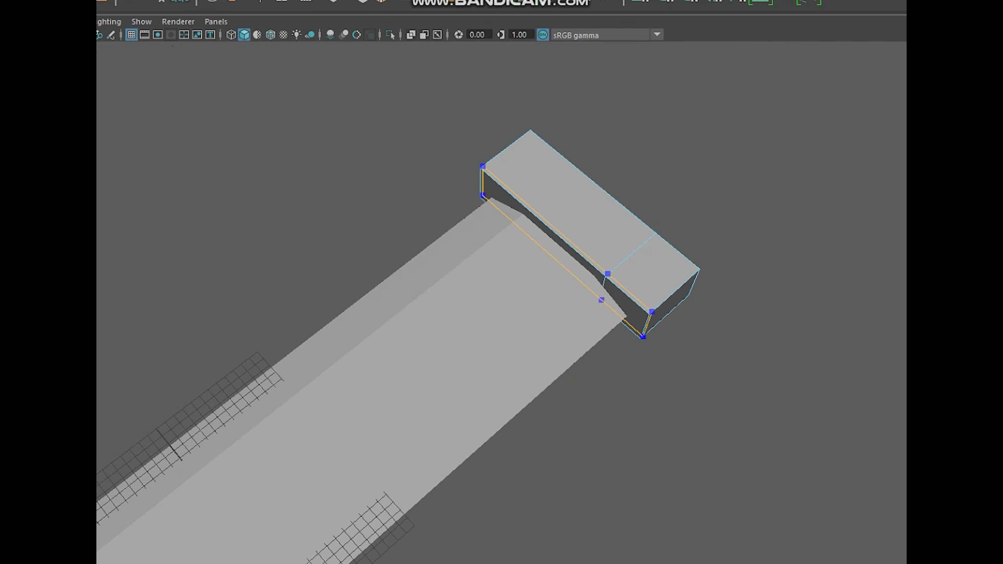
alt+drag(584, 245, 486, 178)
click(472, 248)
alt+drag(474, 248, 347, 239)
shift+click(454, 229)
alt+drag(454, 229, 586, 221)
key(r)
drag(519, 157, 529, 237)
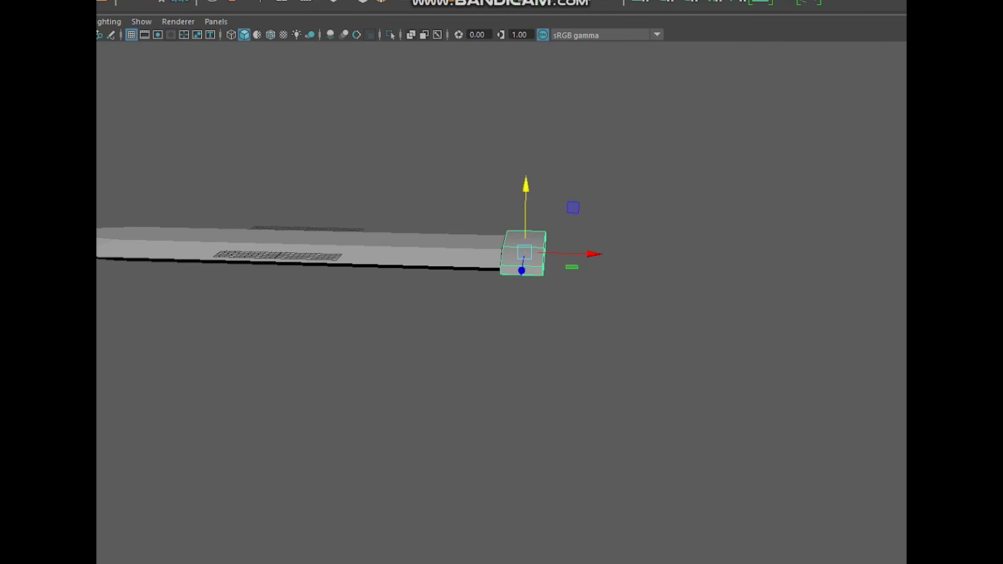
Step: Move a new cylinder out beyond the crossguard in line with the blade and scale it up
drag(360, 243, 734, 253)
click(743, 292)
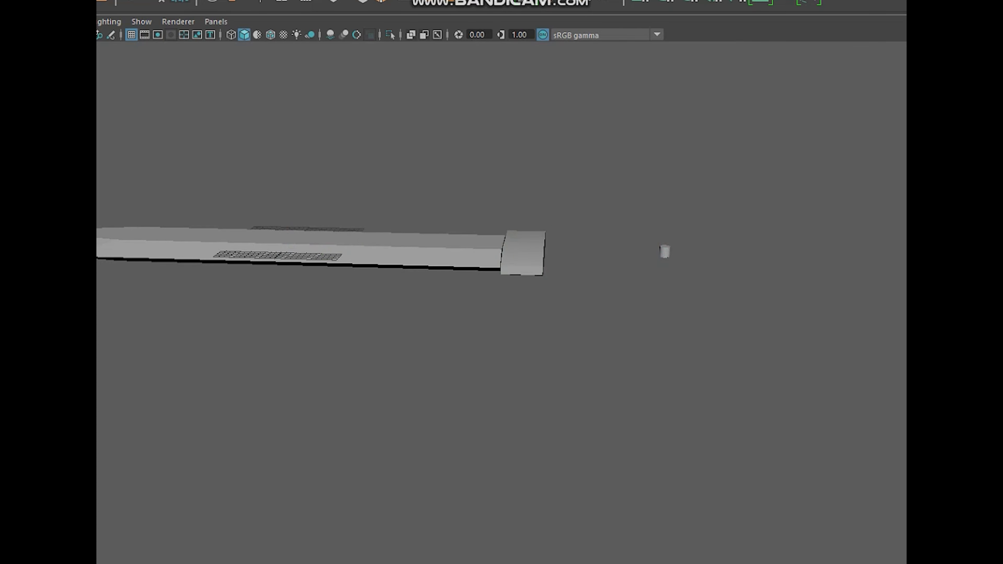
click(664, 251)
key(r)
drag(665, 252, 703, 253)
Step: Rotate the cylinder to lie along the blade's axis and stretch it lengthwise into a long handle
key(e)
drag(718, 215, 300, 253)
key(w)
key(r)
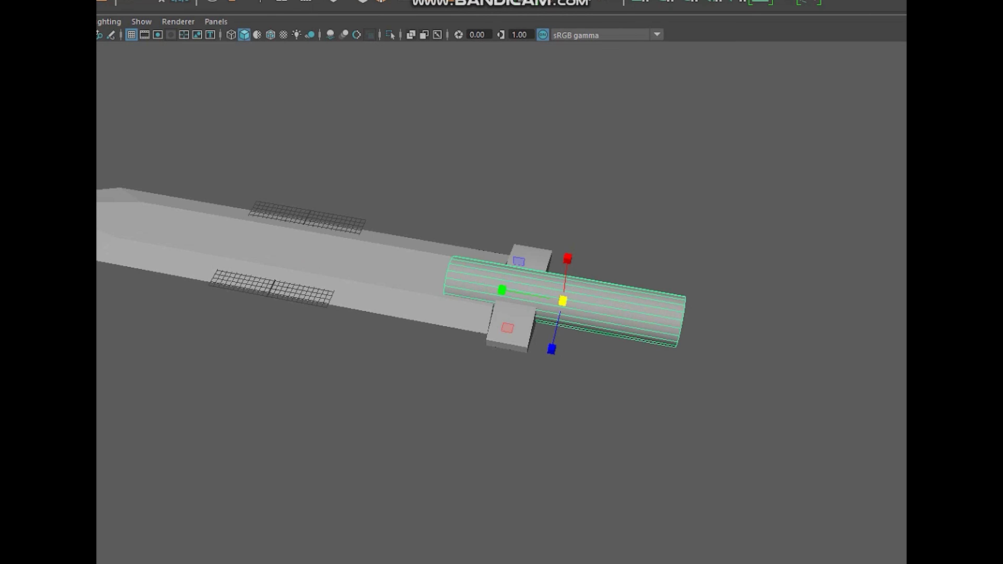
key(w)
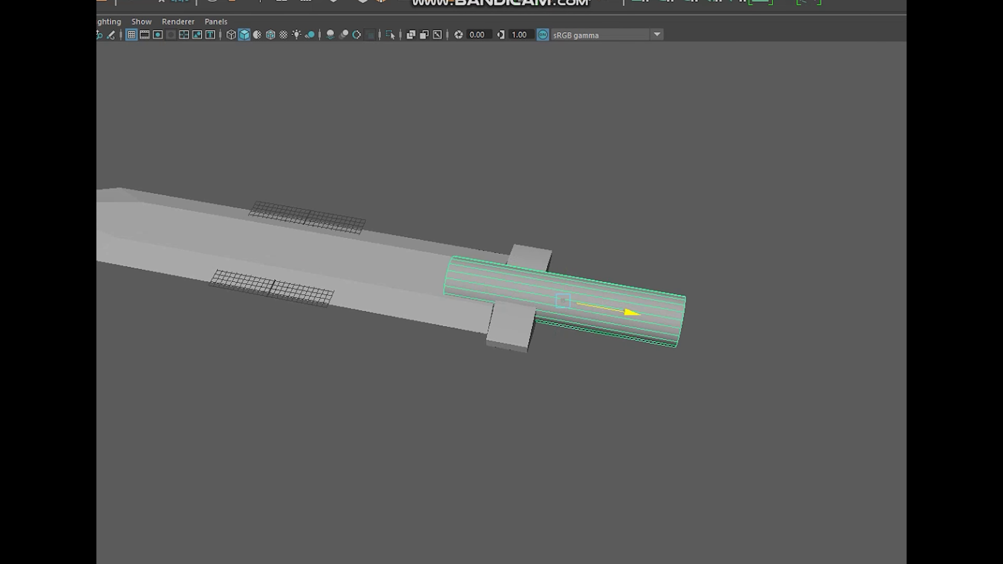
Step: Slide the handle behind the crossguard, adjust its length and thickness, and centre it on the guard
drag(628, 312, 719, 327)
key(r)
drag(650, 316, 638, 316)
key(w)
drag(723, 328, 695, 324)
key(r)
drag(622, 312, 537, 294)
key(w)
drag(639, 230, 638, 230)
drag(578, 164, 577, 189)
key(r)
click(593, 301)
alt+drag(592, 300, 620, 427)
click(595, 316)
click(616, 387)
scroll(616, 387, down, 4)
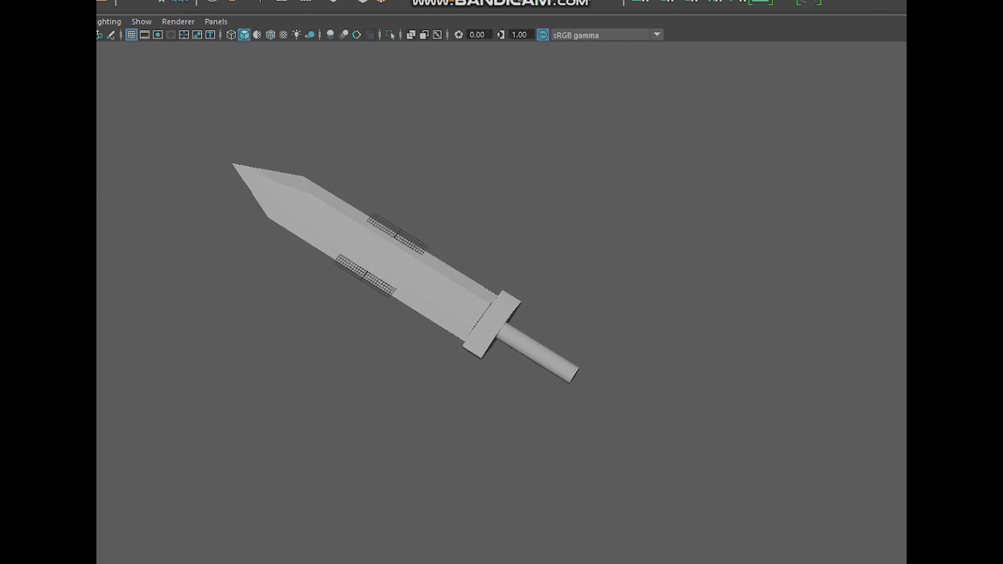
Step: Increase the handle cylinder's height subdivisions in its creation attributes and remove its cap subdivisions
scroll(608, 399, up, 4)
click(609, 399)
alt+middle_drag(608, 399, 563, 344)
scroll(563, 343, up, 1)
key(w)
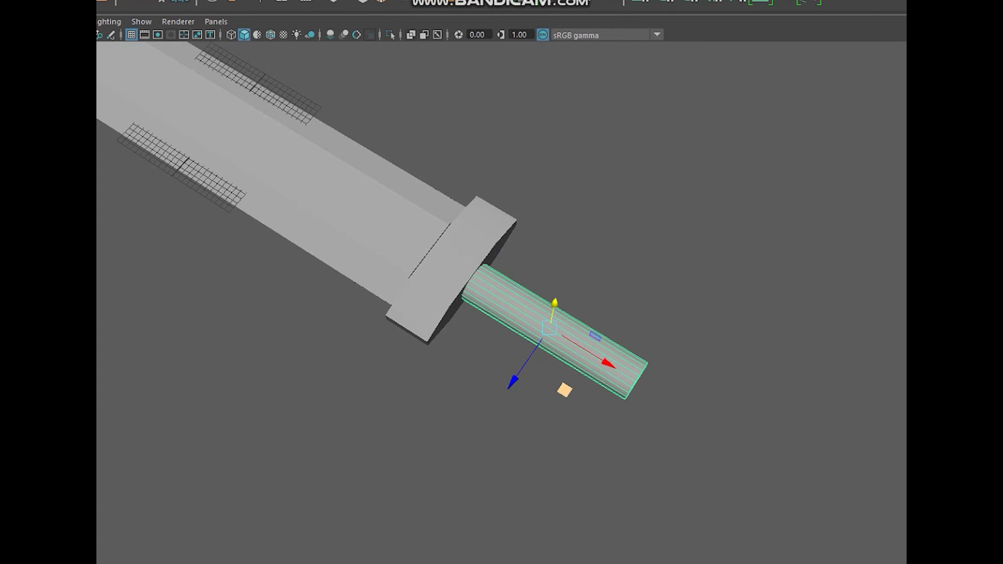
alt+drag(565, 390, 579, 395)
alt+middle_drag(579, 395, 547, 379)
scroll(547, 379, up, 3)
key(ctrl+a)
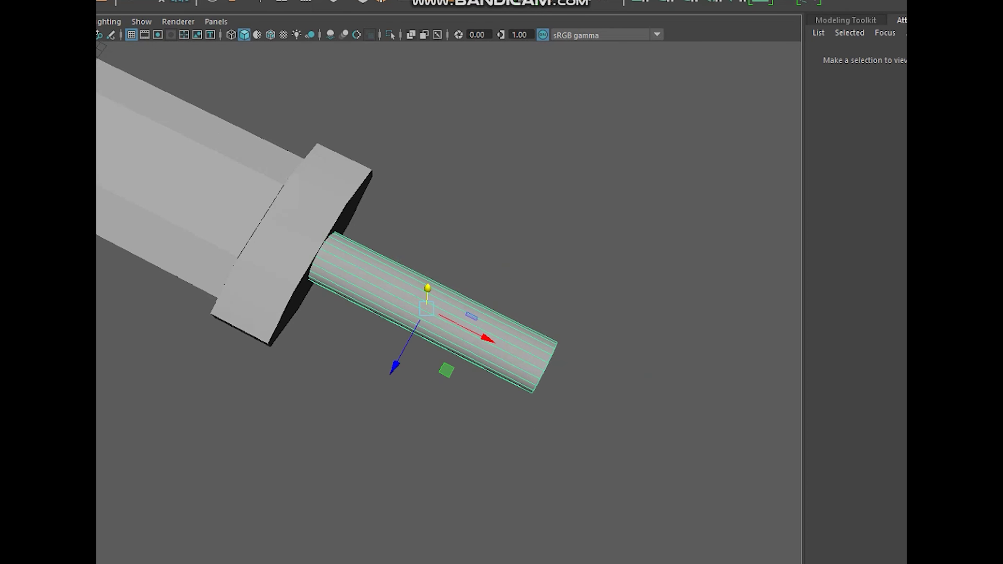
key(ctrl+a)
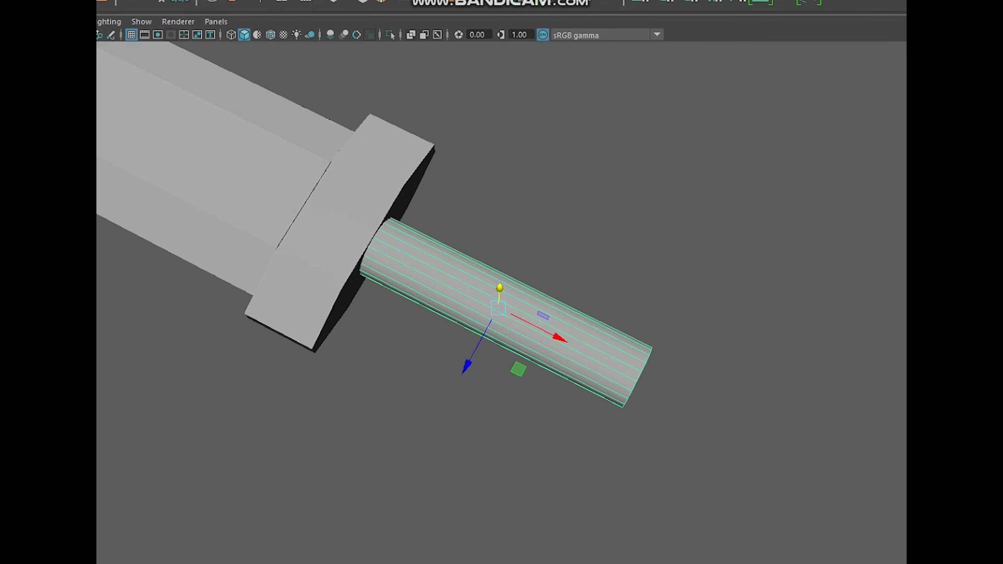
key(ctrl+a)
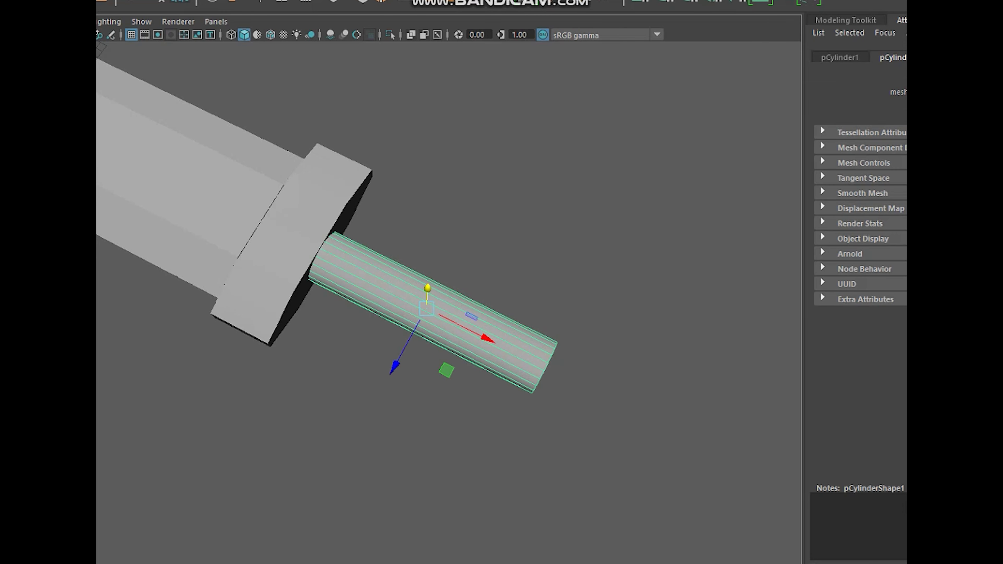
click(979, 58)
alt+drag(553, 355, 570, 280)
click(570, 281)
key(ctrl+a)
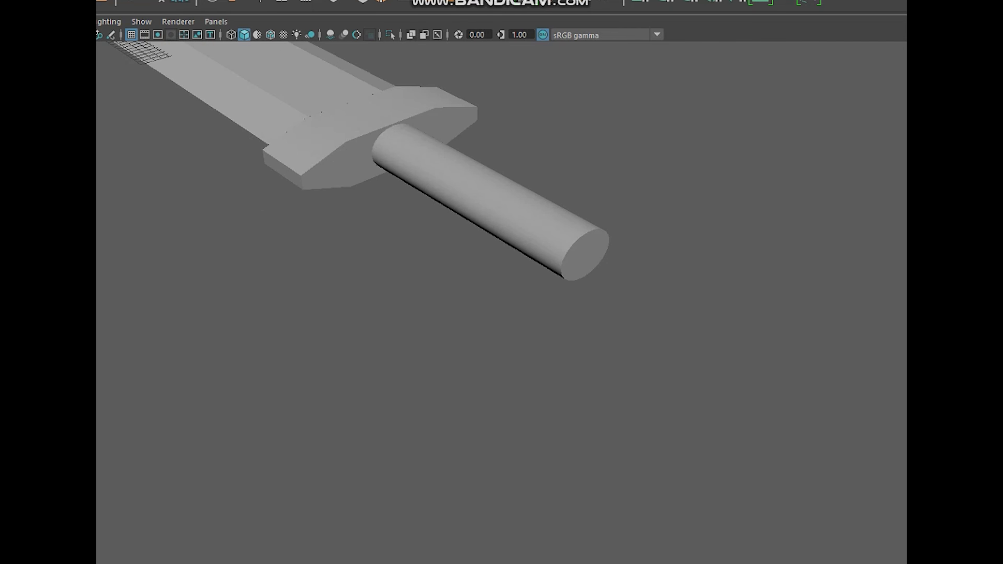
click(490, 201)
key(ctrl+a)
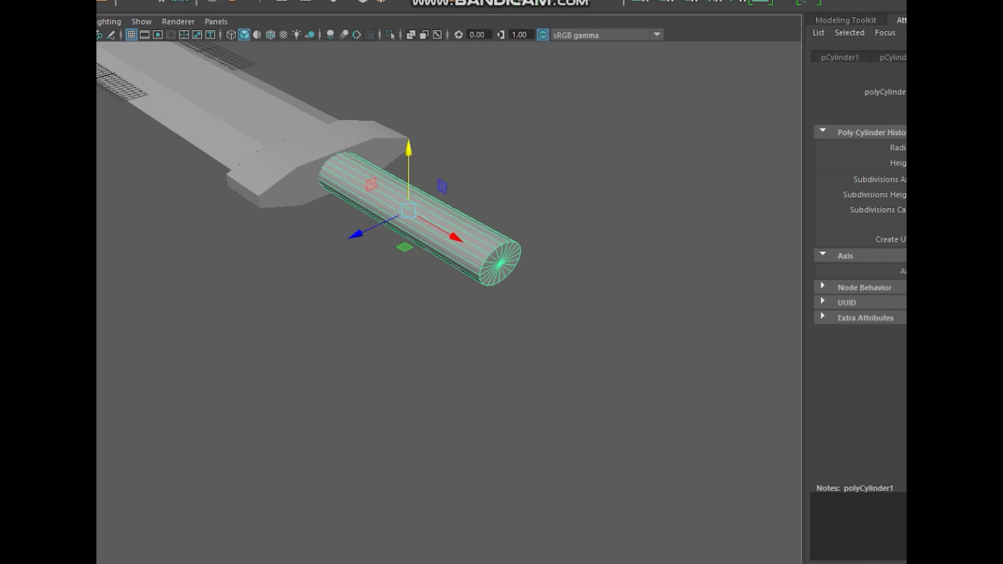
scroll(411, 301, up, 3)
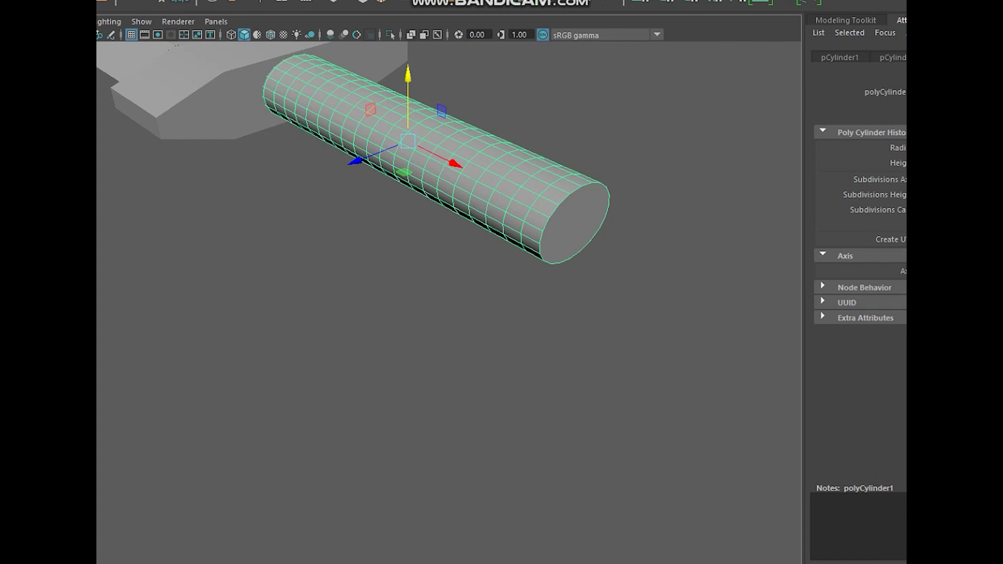
Step: Delete the cap face at the handle's free end
key(ctrl+a)
key(F11)
click(673, 207)
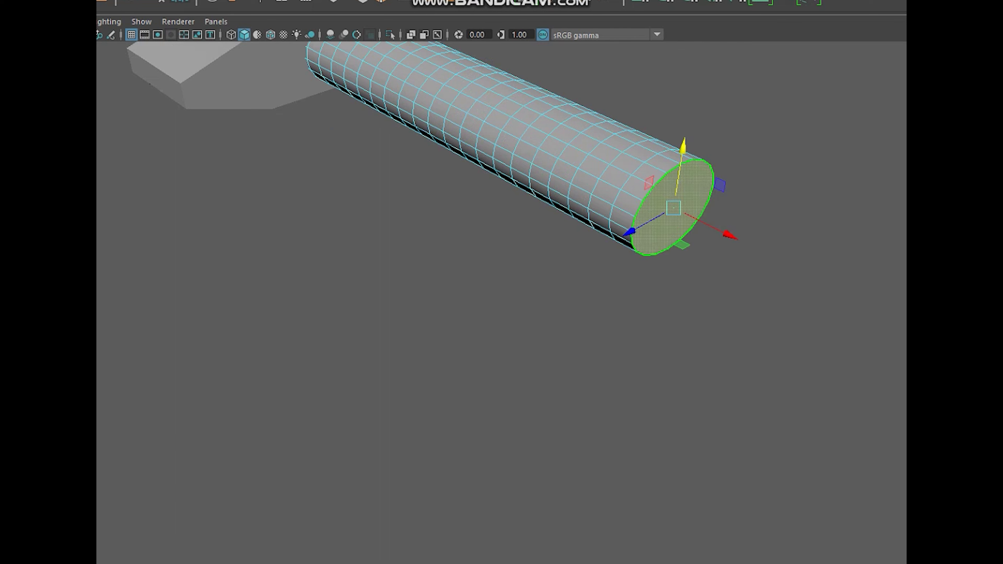
key(Delete)
alt+drag(674, 207, 717, 280)
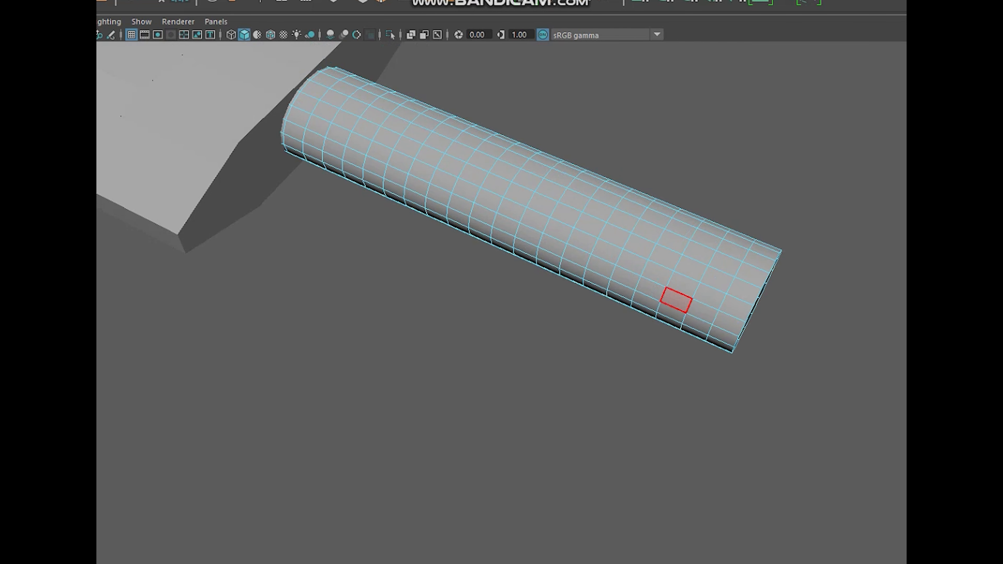
Step: Select the edge loop around the handle's open end and extrude it outward into a wider rim
click(717, 280)
shift+double_click(709, 297)
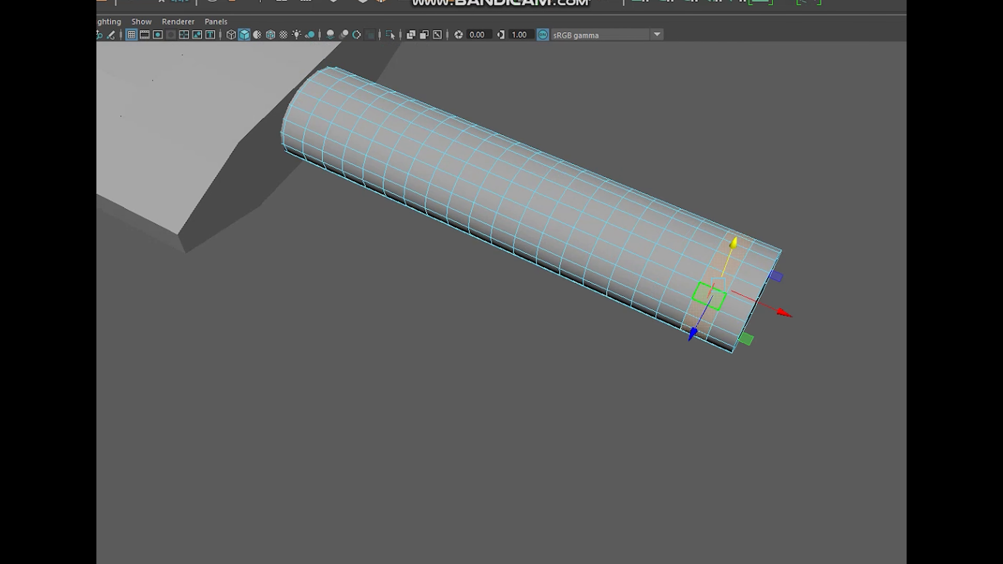
click(667, 375)
double_click(743, 333)
key(r)
shift+drag(757, 302, 784, 302)
Step: Extend the rim away from the handle and extrude it inward in stages to form a tapered pommel
key(w)
drag(824, 330, 875, 352)
key(r)
shift+drag(809, 324, 793, 323)
key(w)
drag(878, 351, 899, 359)
key(r)
mouse_move(829, 332)
shift+mouse_down()
mouse_move(838, 333)
mouse_move(814, 332)
shift+mouse_up()
key(w)
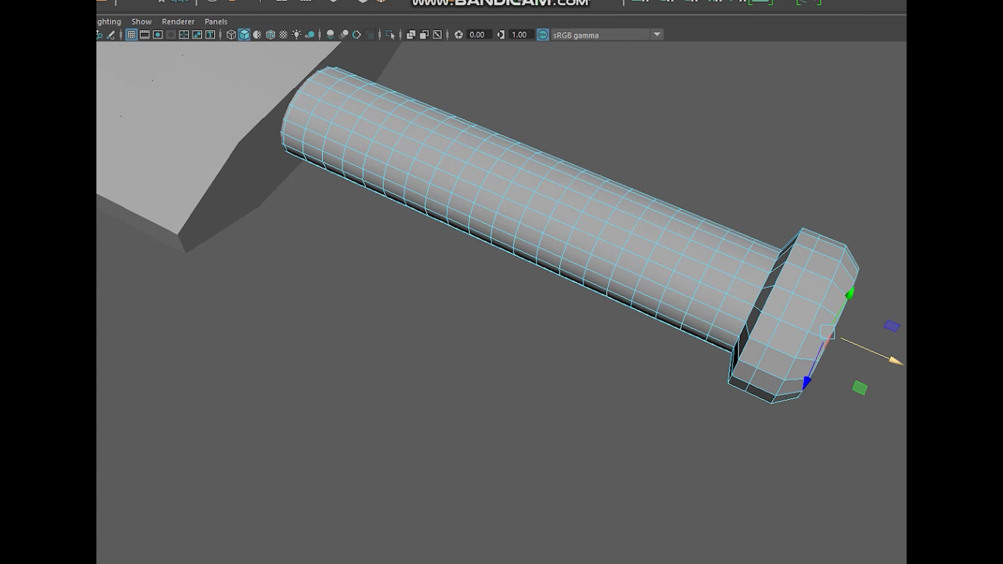
drag(899, 360, 928, 373)
key(r)
key(w)
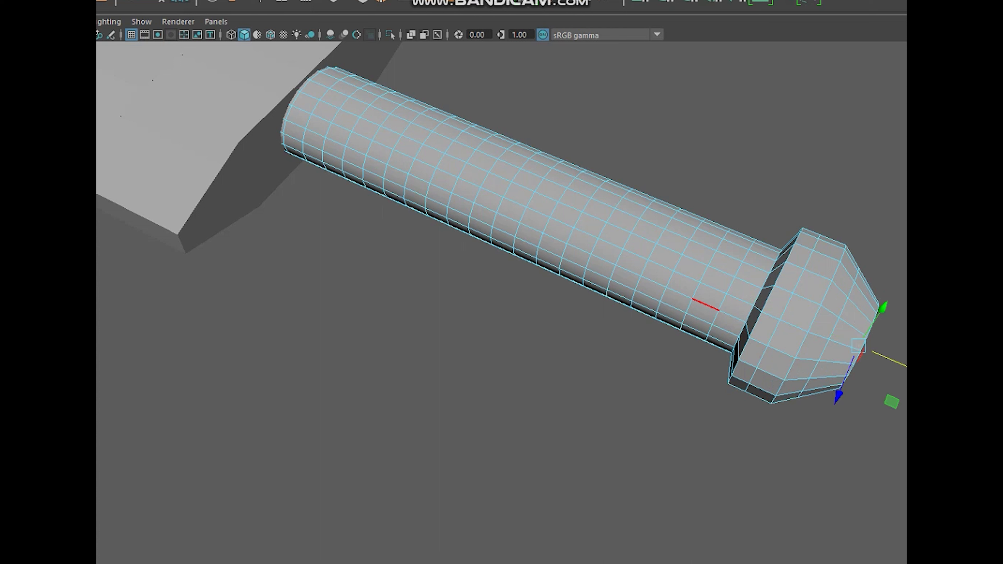
Step: Select every second face ring along the handle and extrude the rings with a thickness of 0.8
click(824, 224)
click(725, 264)
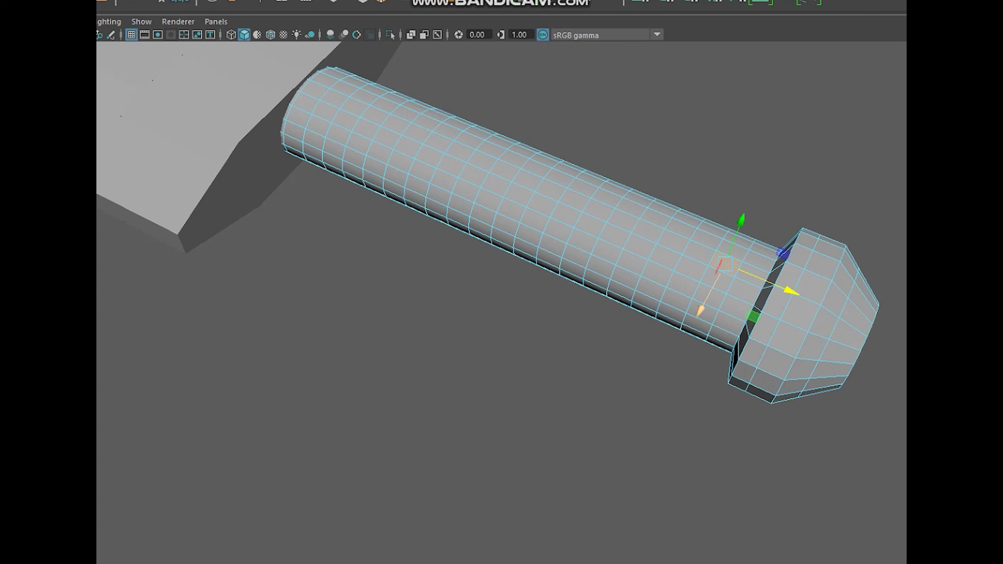
shift+double_click(716, 279)
shift+click(673, 240)
shift+double_click(665, 256)
shift+click(623, 220)
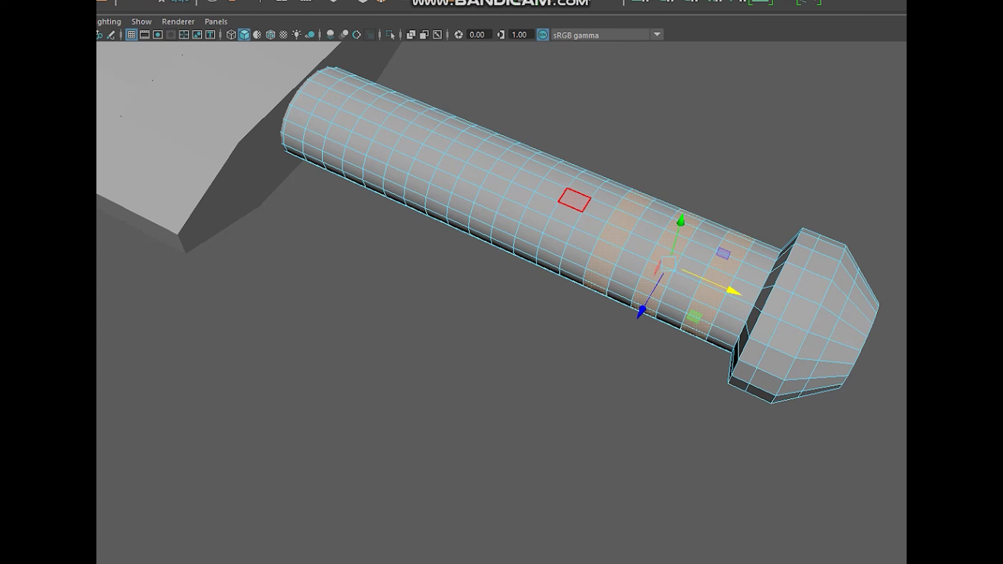
shift+double_click(566, 215)
shift+double_click(528, 179)
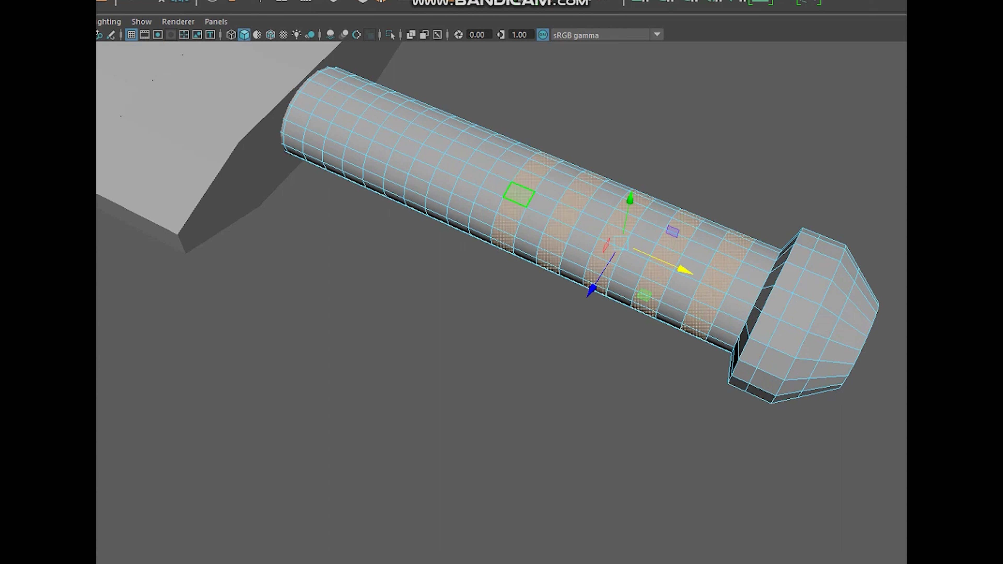
shift+double_click(473, 174)
shift+click(438, 142)
shift+double_click(431, 156)
shift+double_click(391, 130)
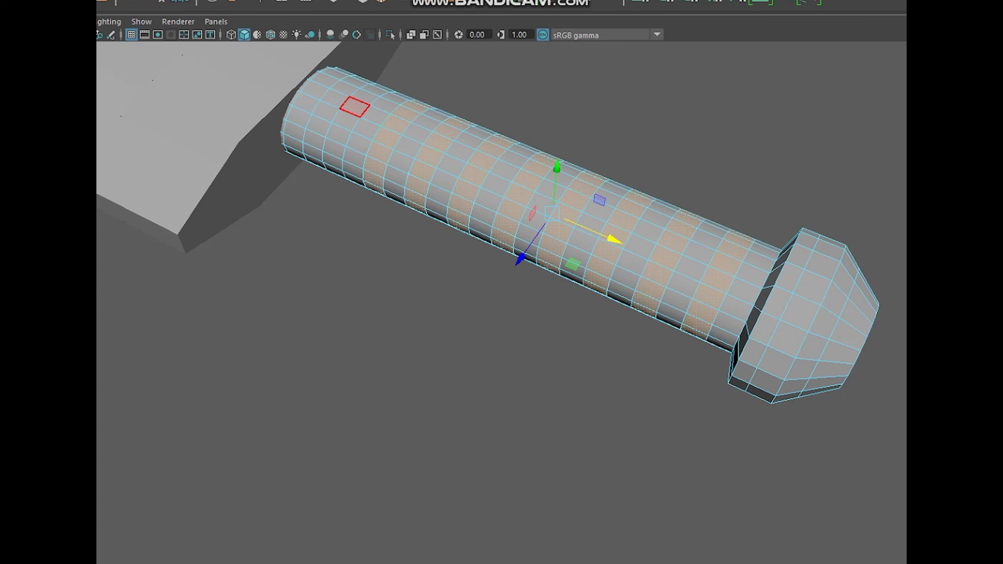
shift+double_click(347, 113)
shift+double_click(307, 101)
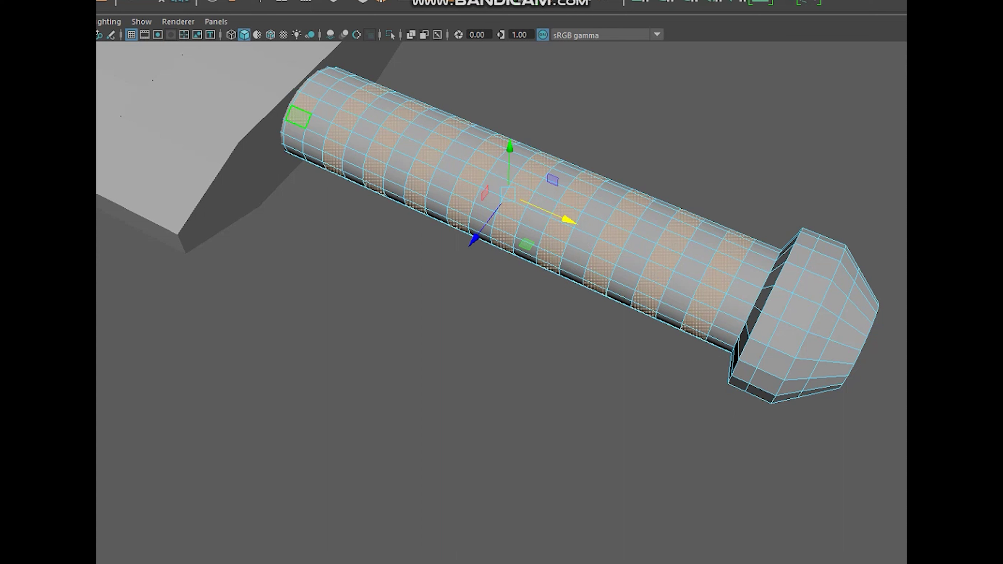
key(ctrl+e)
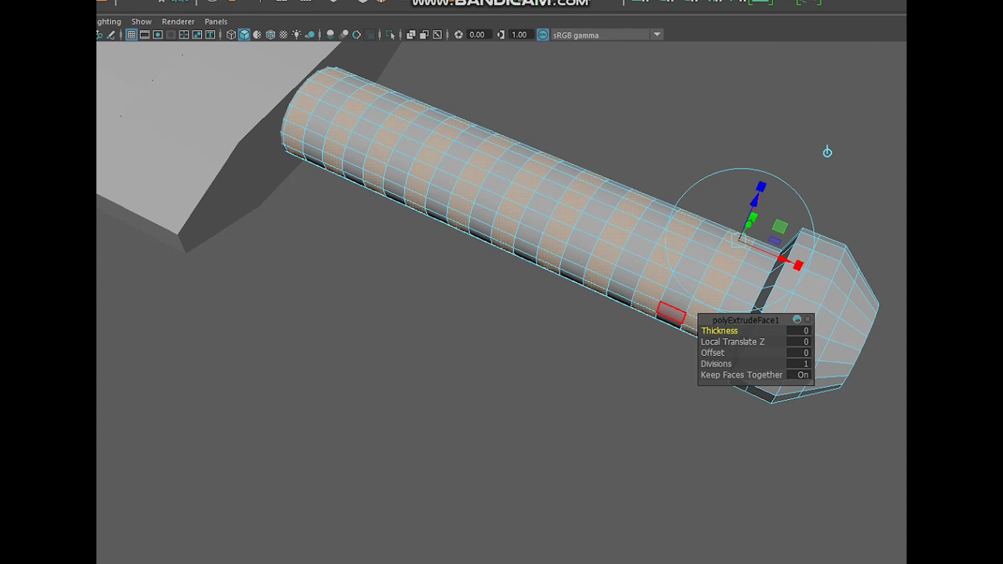
text(0.5)
key(Return)
drag(719, 331, 732, 332)
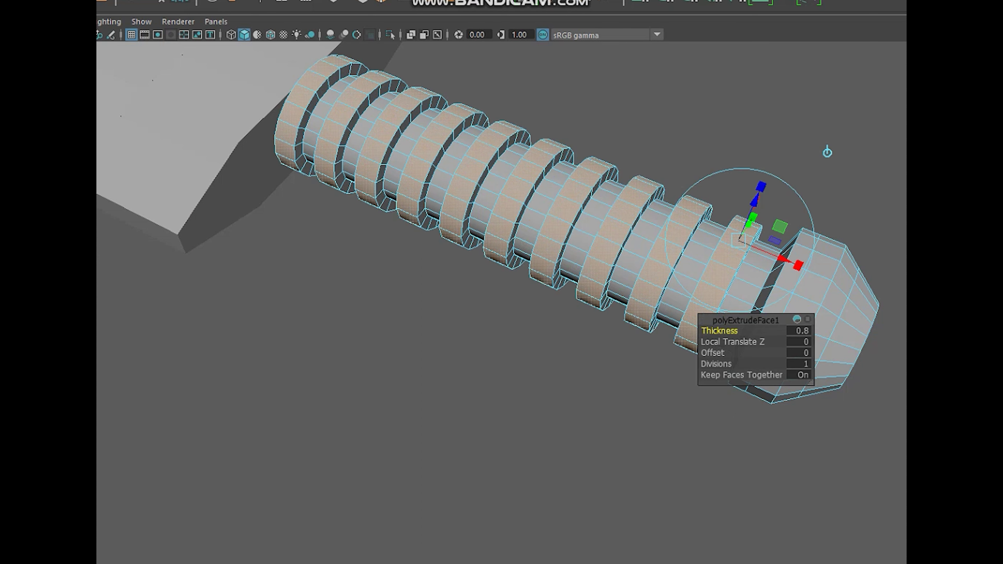
Step: Set the ring extrusion's divisions to 3 and offset to 0.4, then return to object mode and deselect the handle
drag(716, 364, 731, 364)
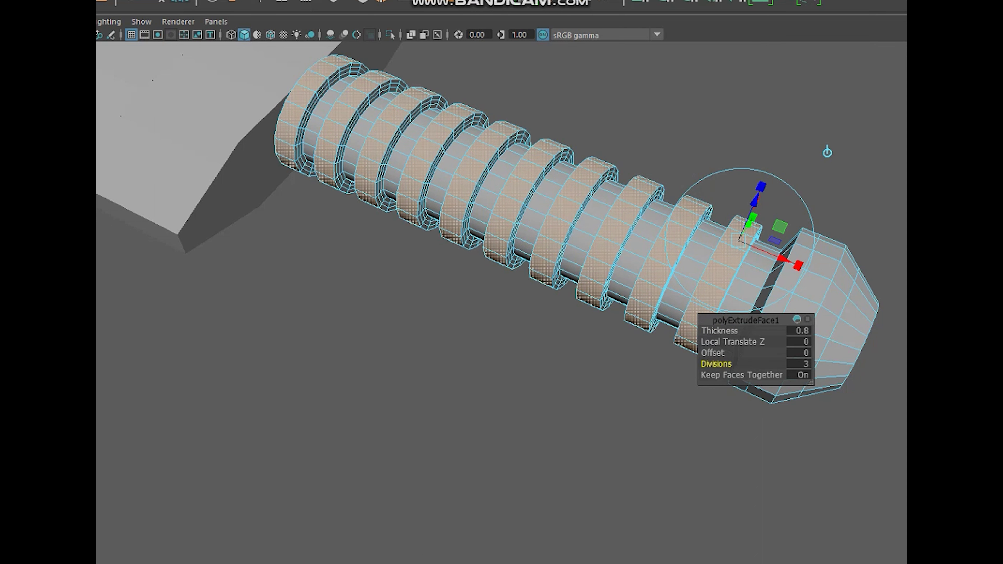
scroll(501, 303, down, 4)
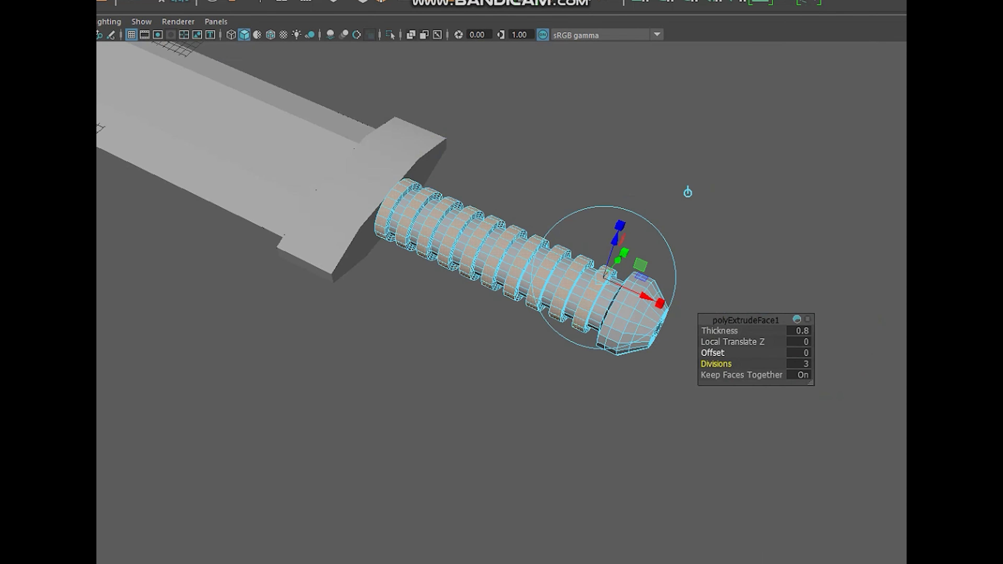
drag(713, 353, 727, 353)
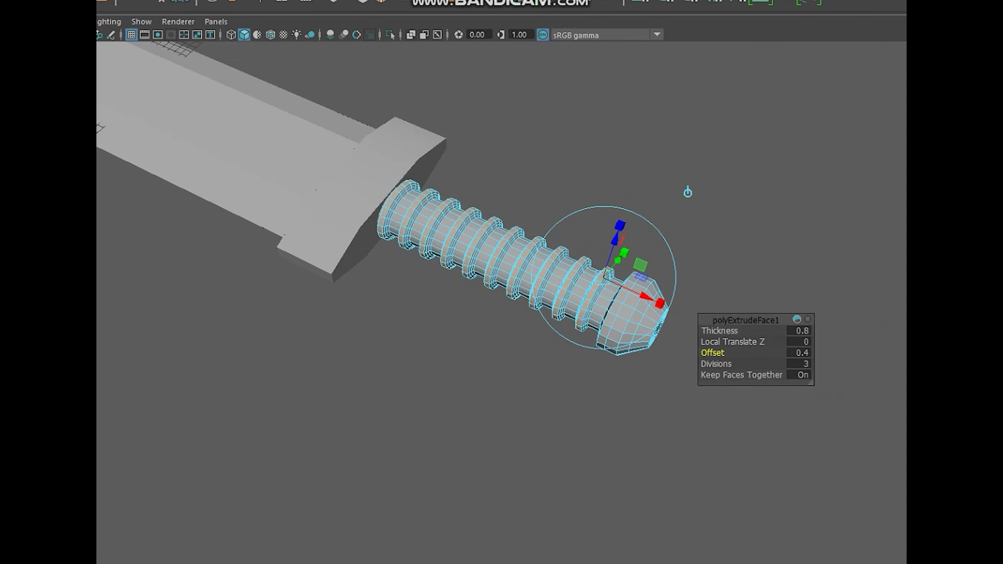
key(w)
key(F8)
click(672, 221)
scroll(502, 303, down, 4)
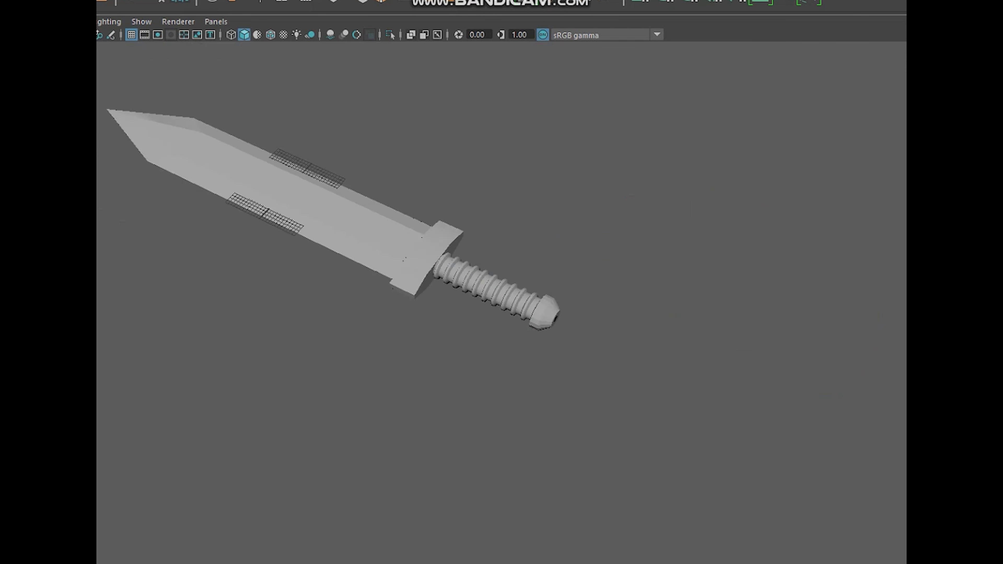
Step: Assign a new aiStandardSurface material to the blade
alt+drag(632, 237, 640, 281)
alt+middle_drag(395, 256, 462, 298)
alt+drag(462, 298, 498, 269)
click(340, 253)
alt+middle_drag(340, 253, 450, 261)
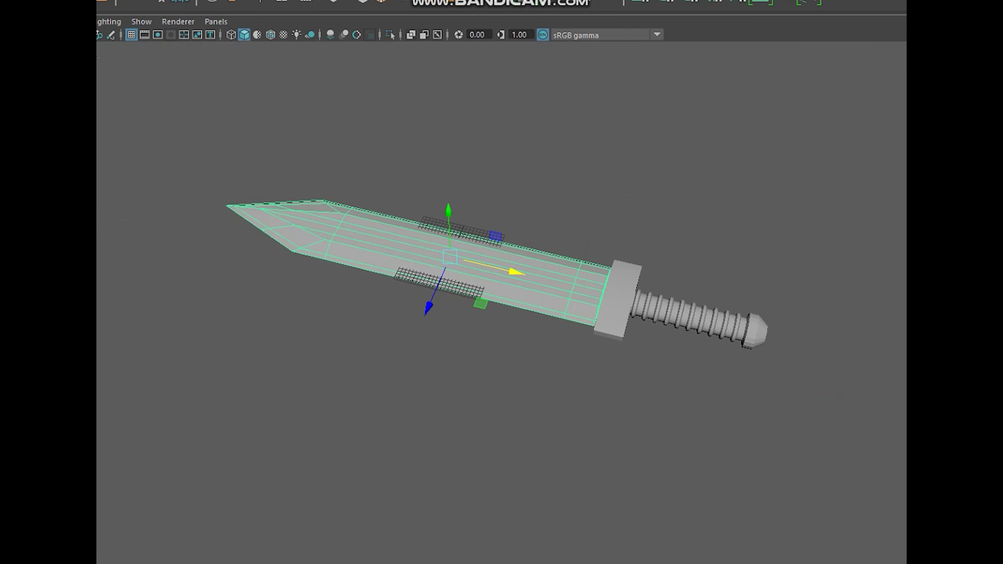
alt+drag(451, 261, 363, 305)
scroll(502, 302, down, 2)
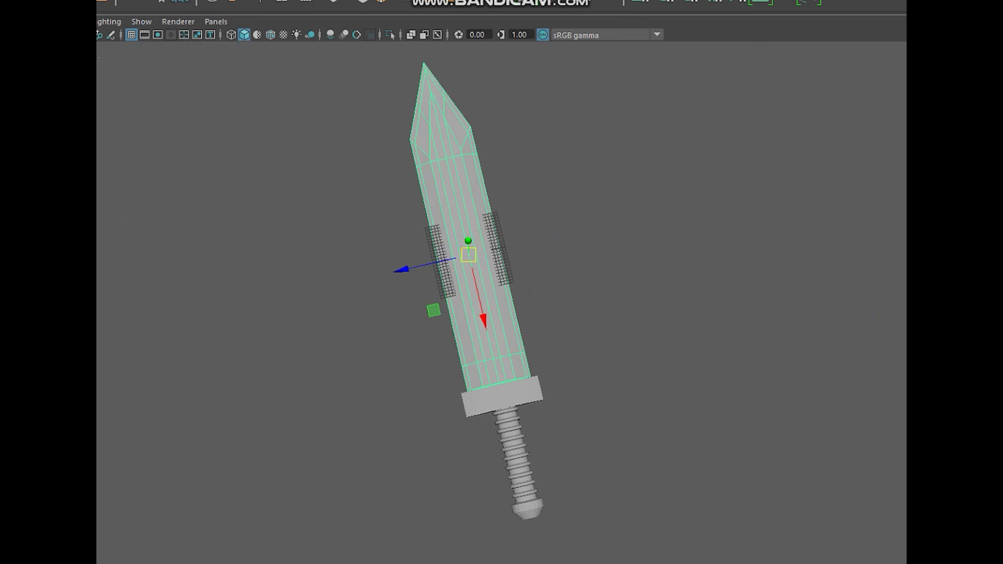
alt+drag(468, 255, 395, 261)
right_drag(512, 256, 513, 563)
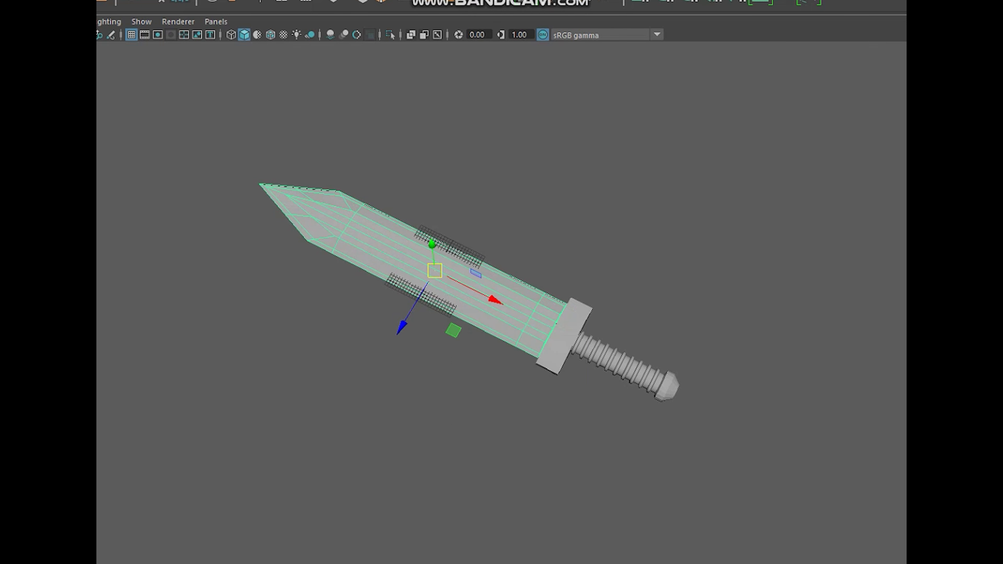
click(284, 269)
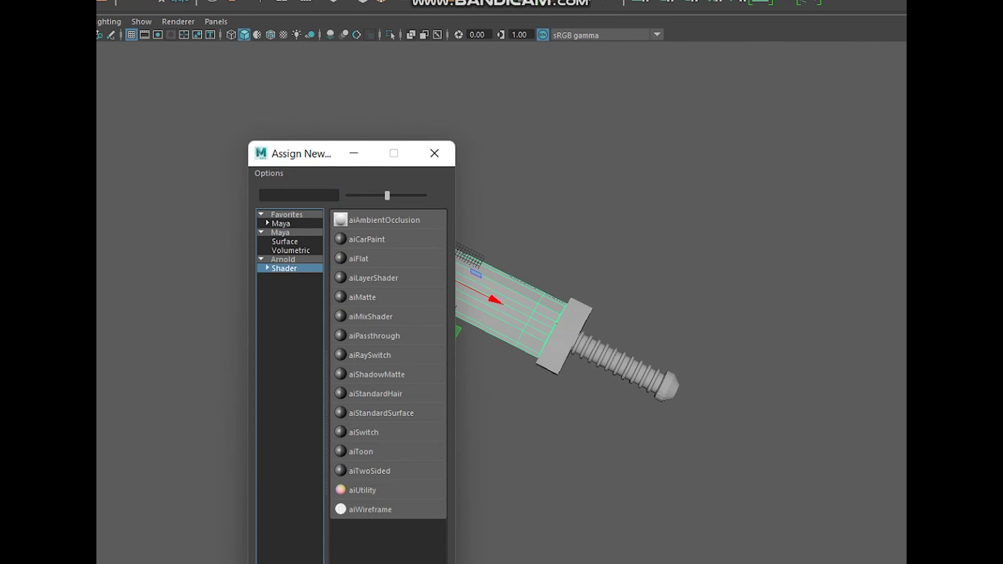
click(381, 414)
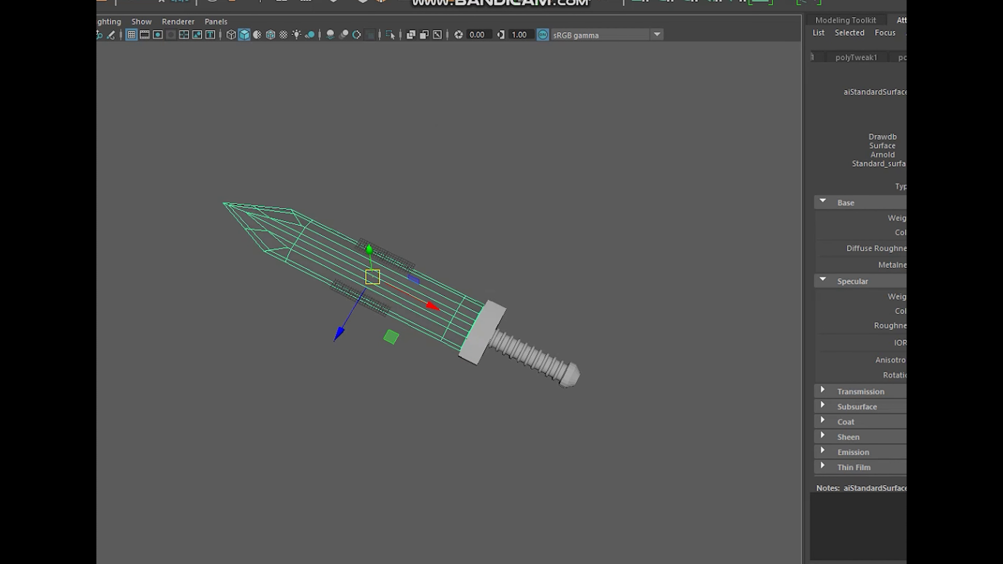
Step: Assign a new aiStandardSurface material to the handle
click(530, 354)
right_drag(565, 373, 564, 563)
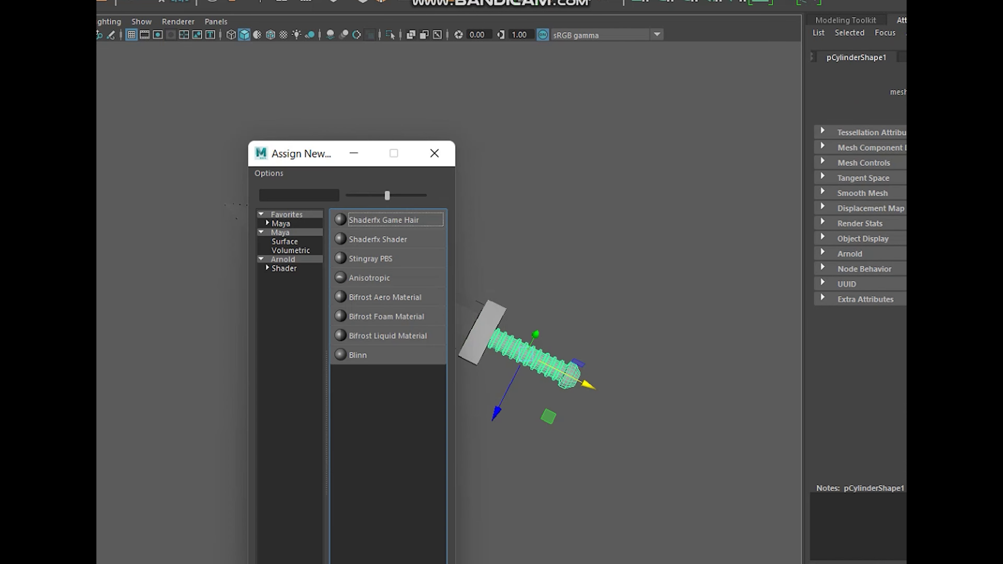
click(284, 268)
click(381, 413)
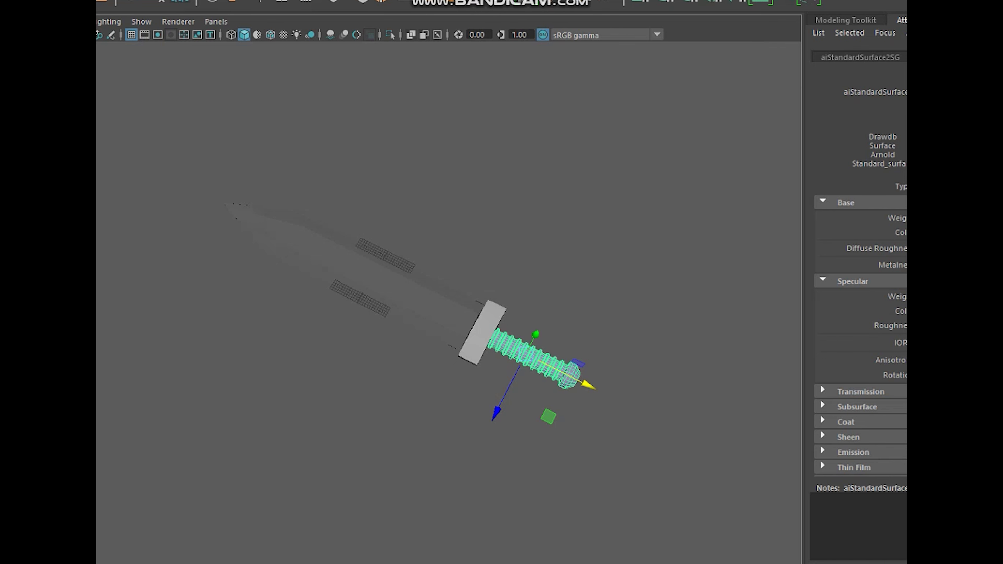
Step: Assign a new aiStandardSurface material to the crossguard
click(482, 333)
scroll(482, 333, up, 5)
right_drag(549, 255, 545, 563)
click(284, 268)
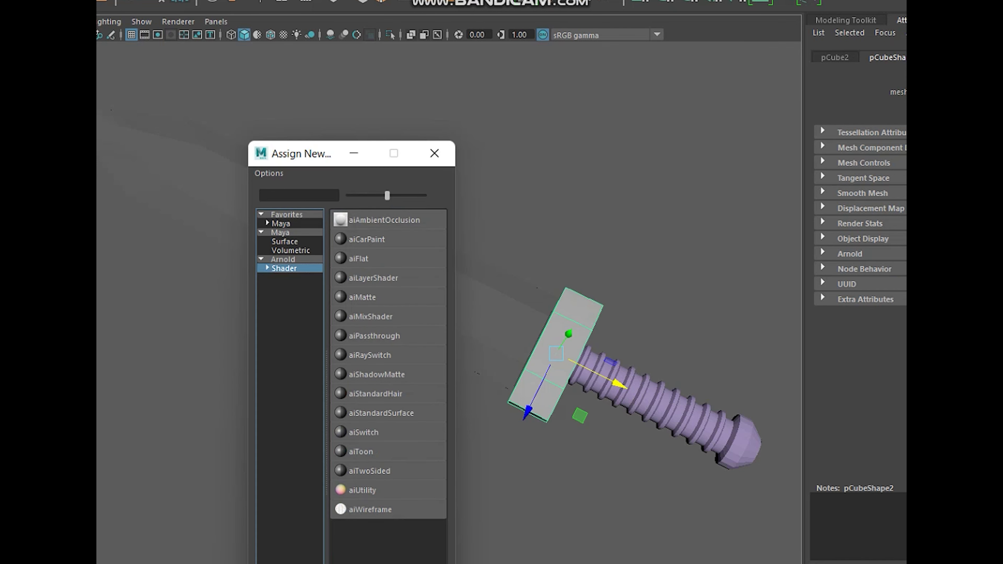
click(382, 413)
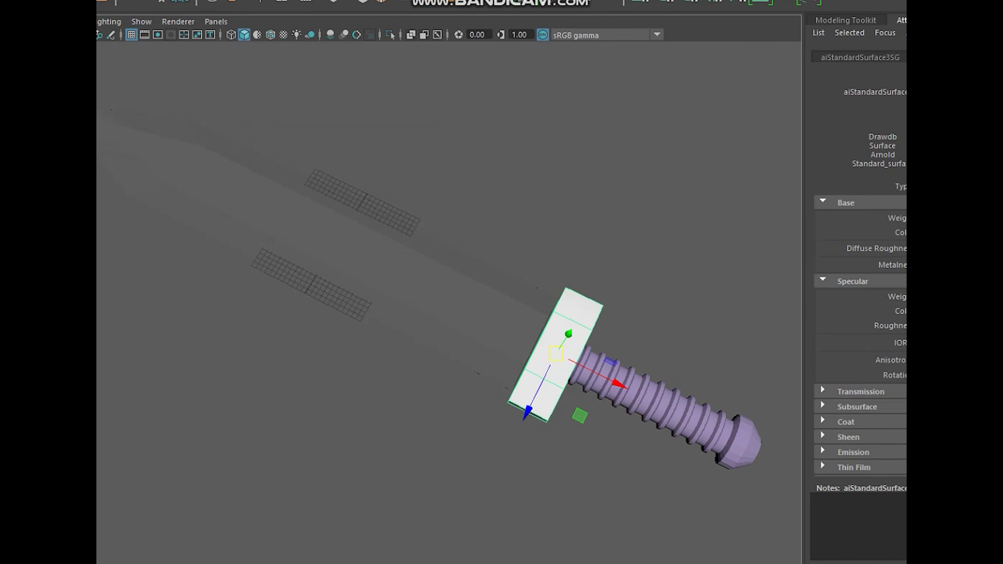
Step: Sample the handle's light purple as the base color of the crossguard's material, then deselect the crossguard
click(928, 232)
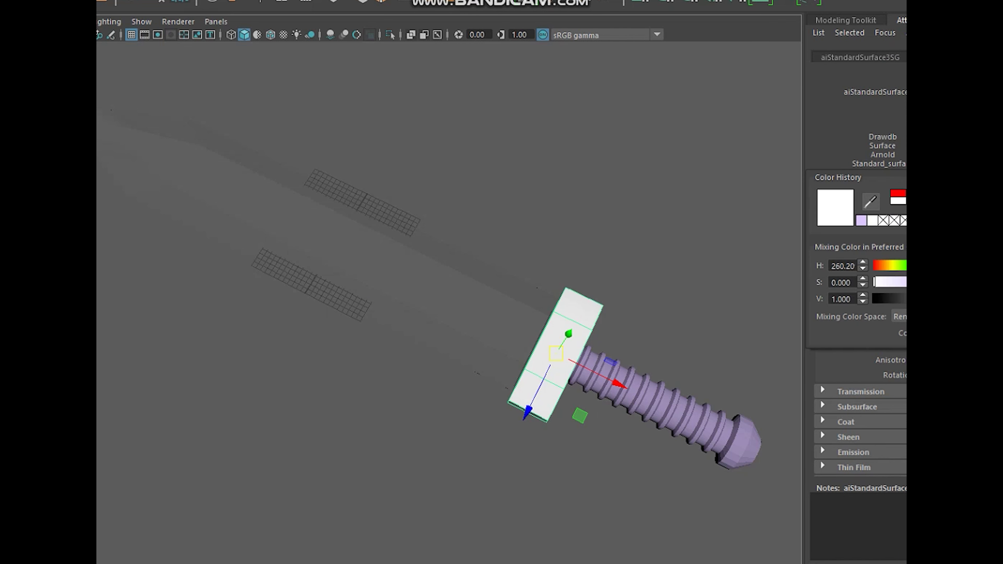
click(871, 201)
click(680, 429)
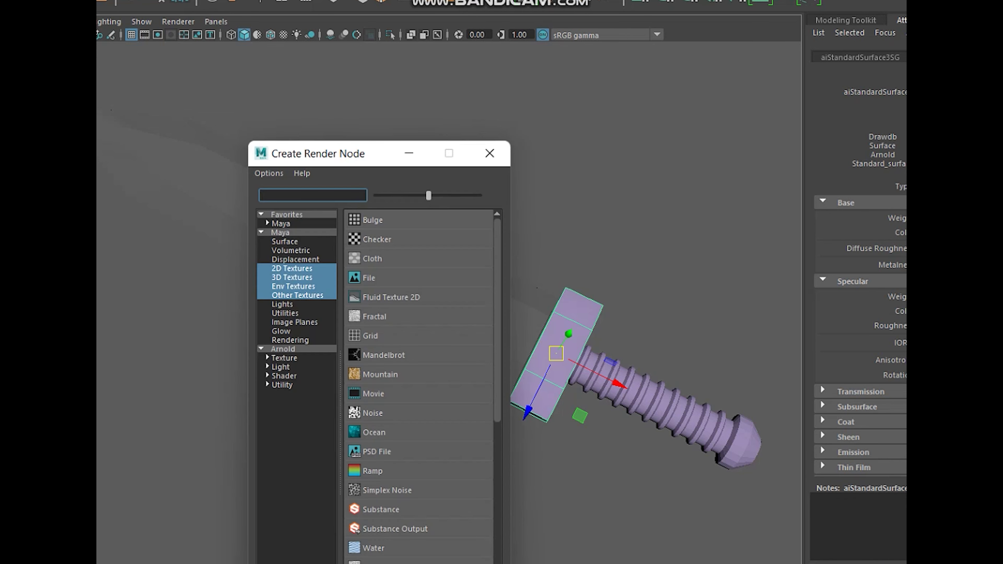
click(489, 153)
key(ctrl+a)
click(707, 288)
Step: Hide the viewport grid and leave the whole sword deselected
scroll(502, 300, down, 5)
alt+drag(502, 301, 505, 277)
click(450, 292)
scroll(454, 312, up, 5)
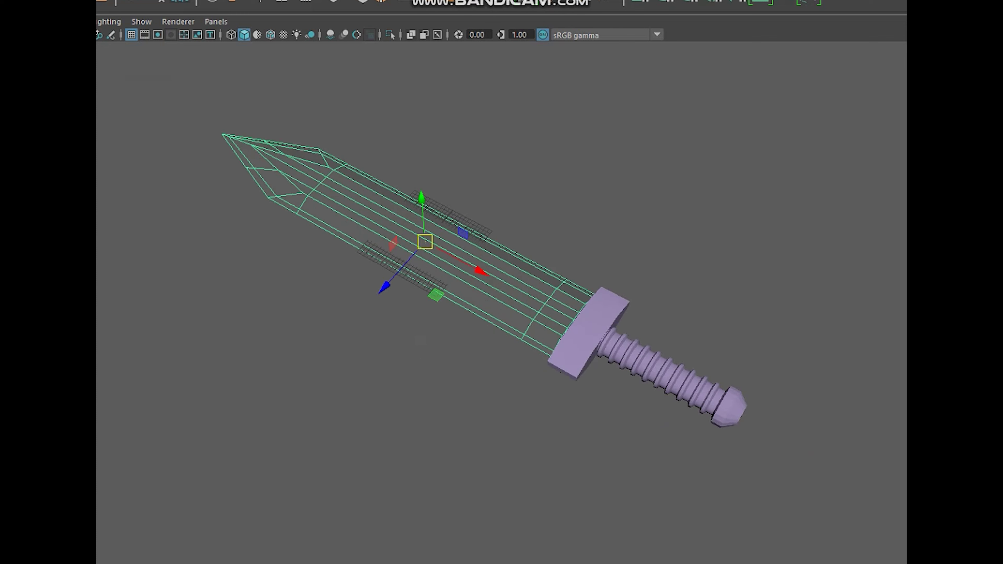
click(132, 35)
click(474, 380)
scroll(474, 379, down, 3)
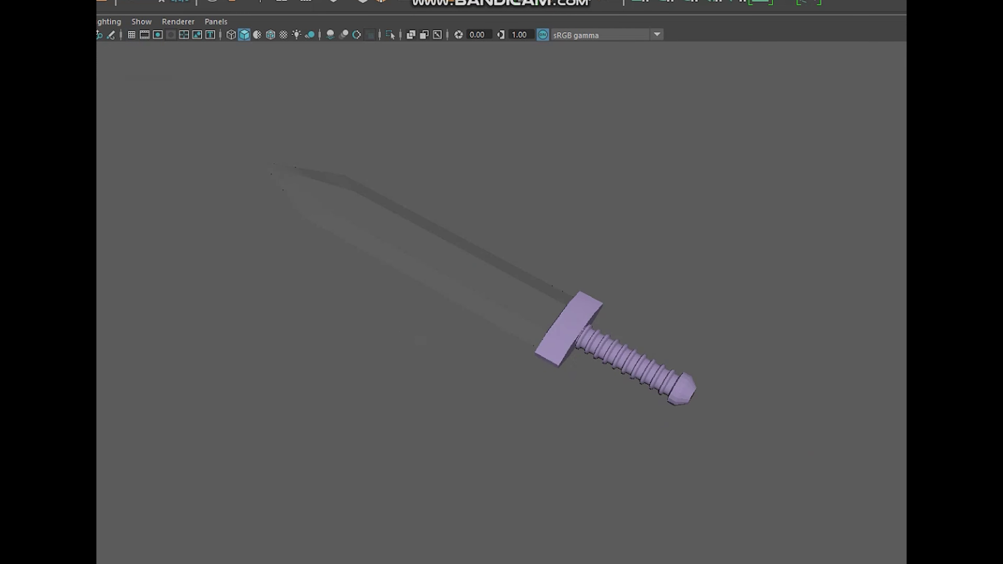
alt+middle_drag(474, 380, 444, 399)
alt+drag(445, 400, 440, 388)
scroll(468, 307, up, 2)
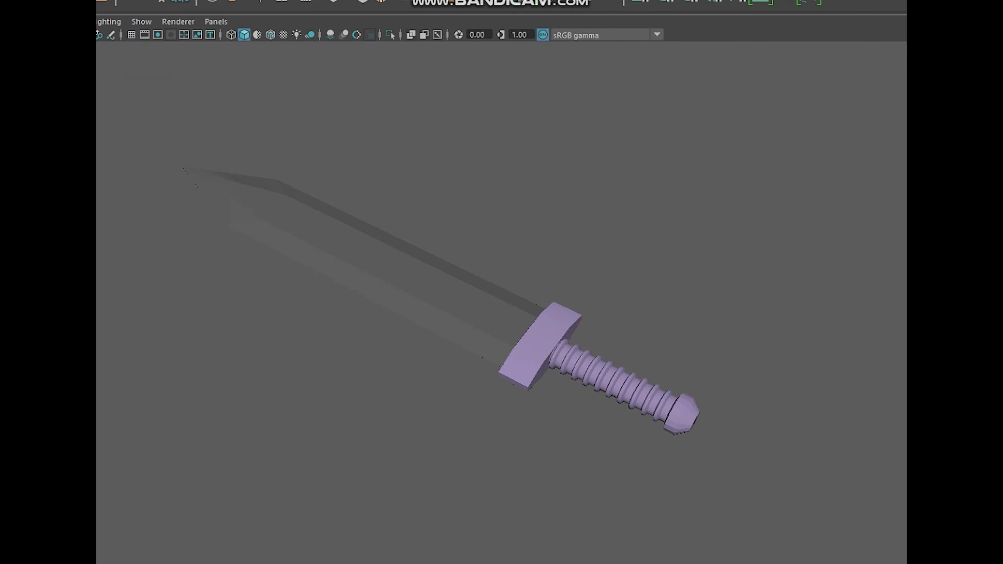
Step: Light the scene with an Arnold physical sky dome
click(430, 1)
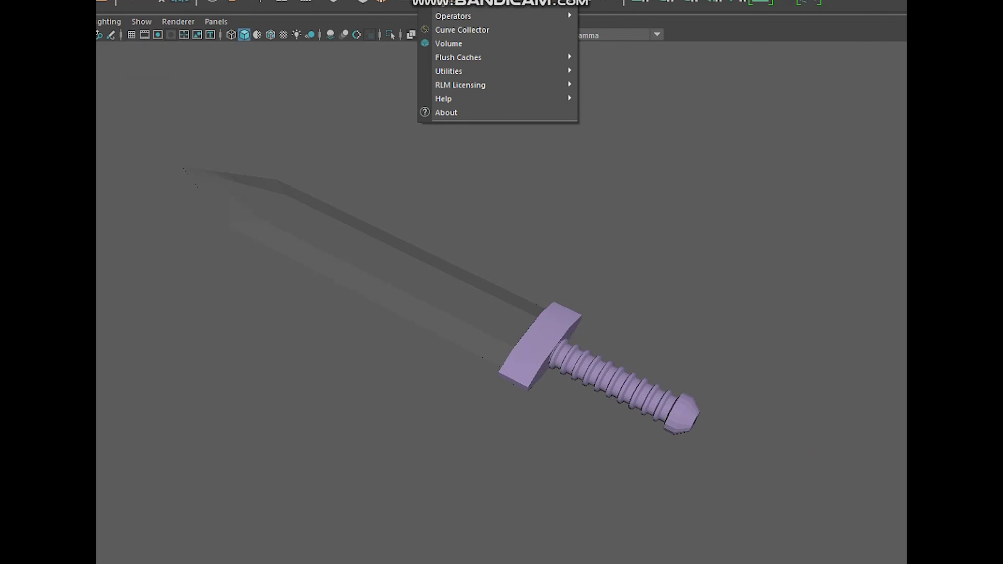
mouse_move(498, 4)
click(632, 83)
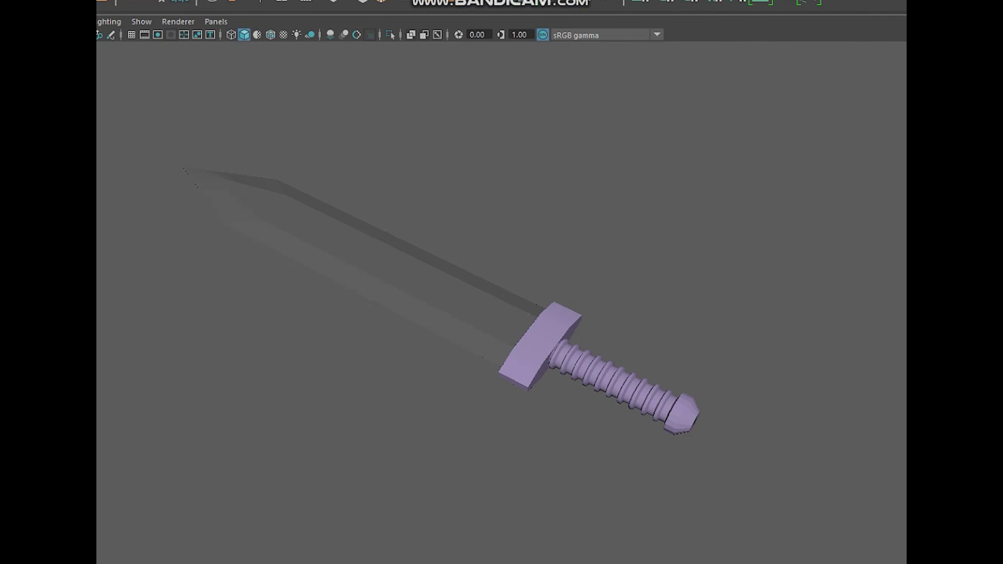
scroll(468, 307, down, 2)
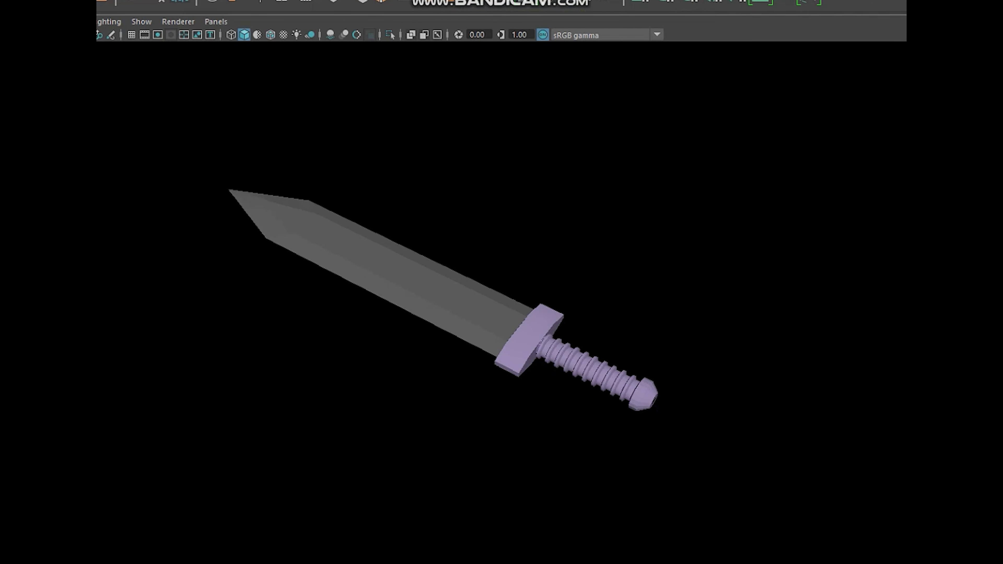
Step: Lighten the blade's aiStandardSurface material to near-white, then deselect the blade
click(395, 273)
key(ctrl+a)
scroll(858, 57, down, 10)
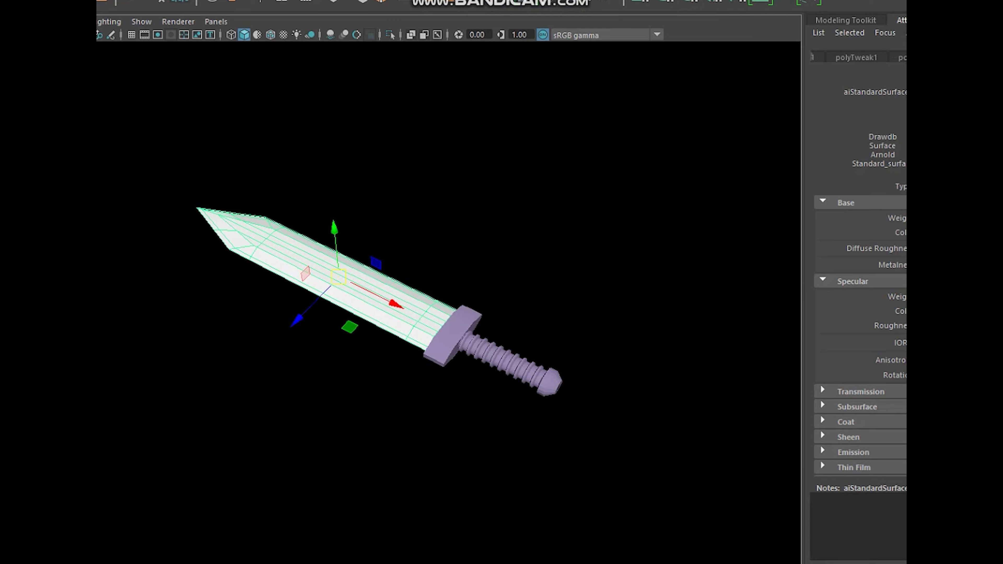
alt+middle_drag(448, 303, 483, 318)
scroll(449, 302, up, 4)
scroll(448, 303, down, 4)
click(553, 221)
scroll(449, 302, up, 5)
alt+drag(448, 303, 507, 239)
alt+middle_drag(507, 239, 496, 268)
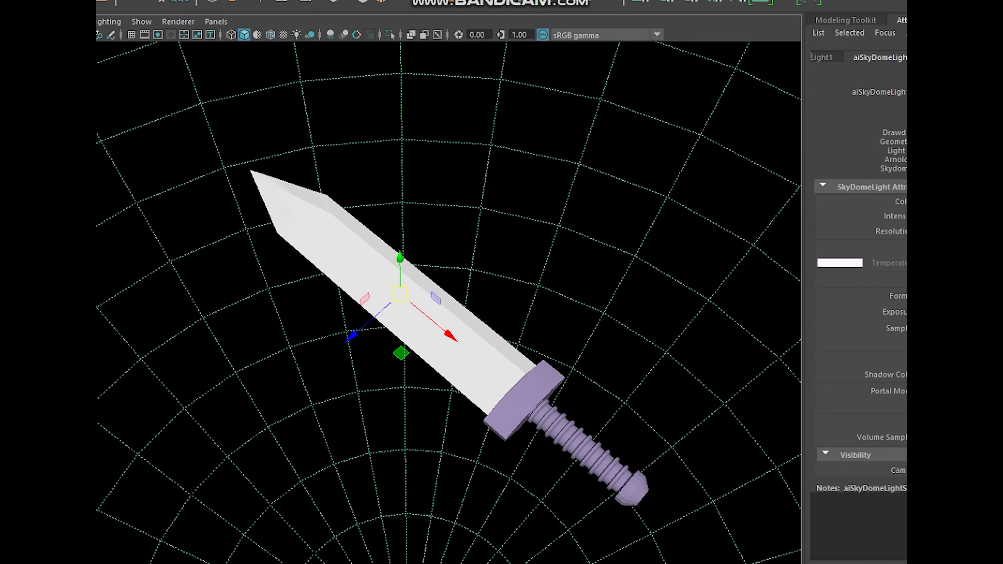
Step: Create a polygon plane, scale it into a large ground surface and lower it slightly beneath the sword
key(Delete)
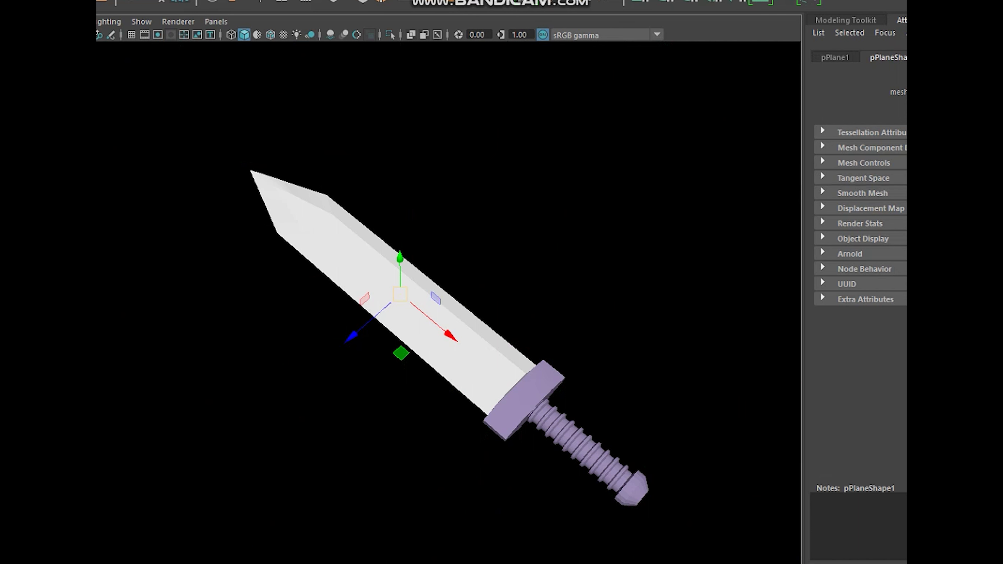
key(r)
drag(400, 294, 470, 294)
drag(446, 332, 589, 450)
drag(355, 333, 264, 413)
key(w)
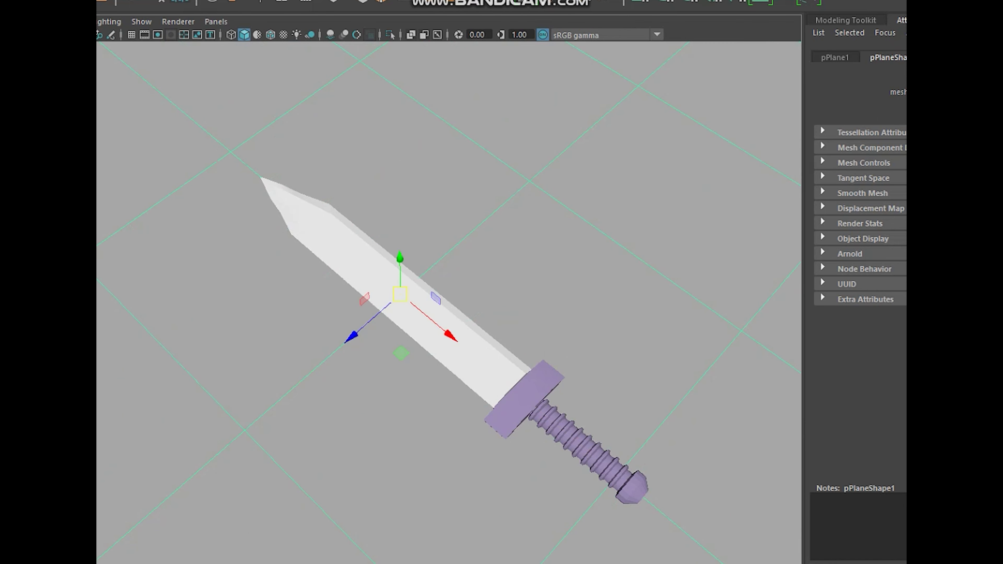
drag(401, 247, 401, 262)
scroll(869, 58, down, 3)
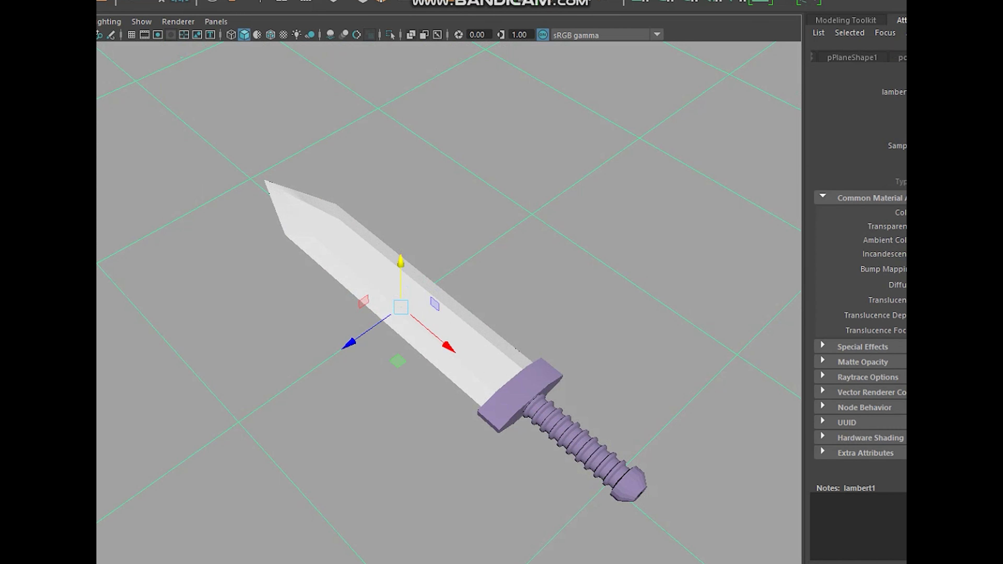
Step: Set the color of the ground plane's Lambert material to orange-brown, then return to the Select tool
click(928, 213)
click(912, 265)
click(956, 282)
drag(919, 265, 939, 282)
click(897, 249)
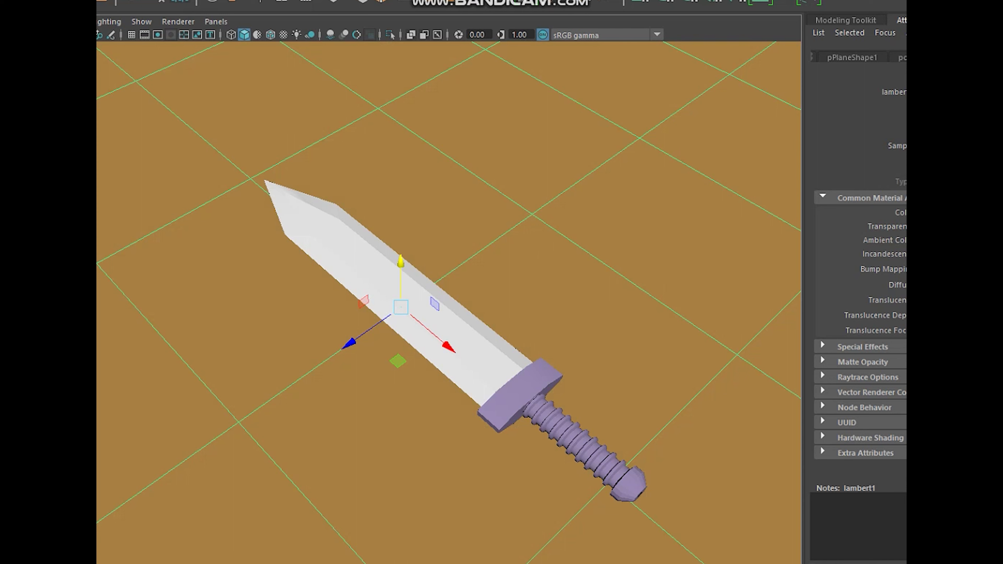
key(ctrl+a)
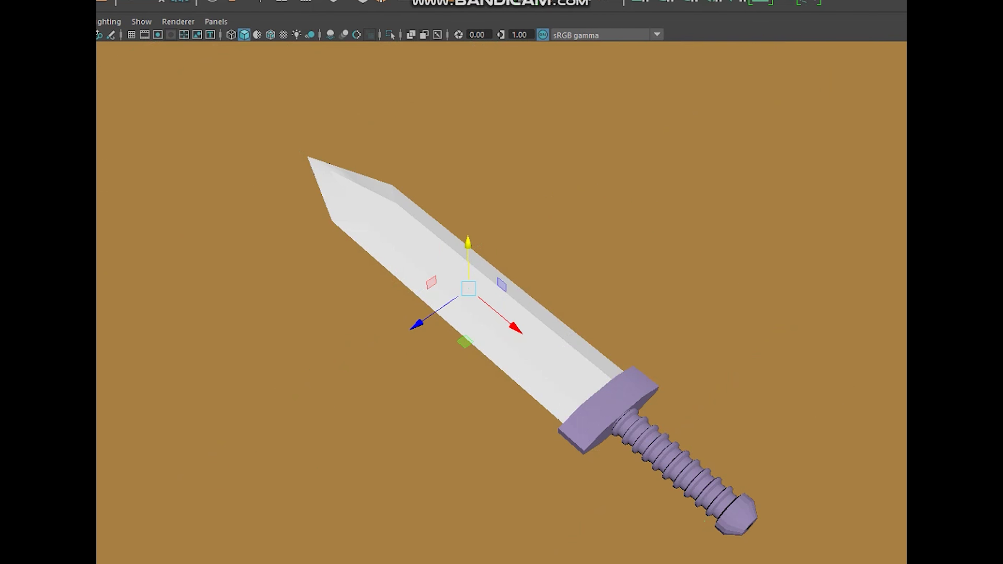
key(q)
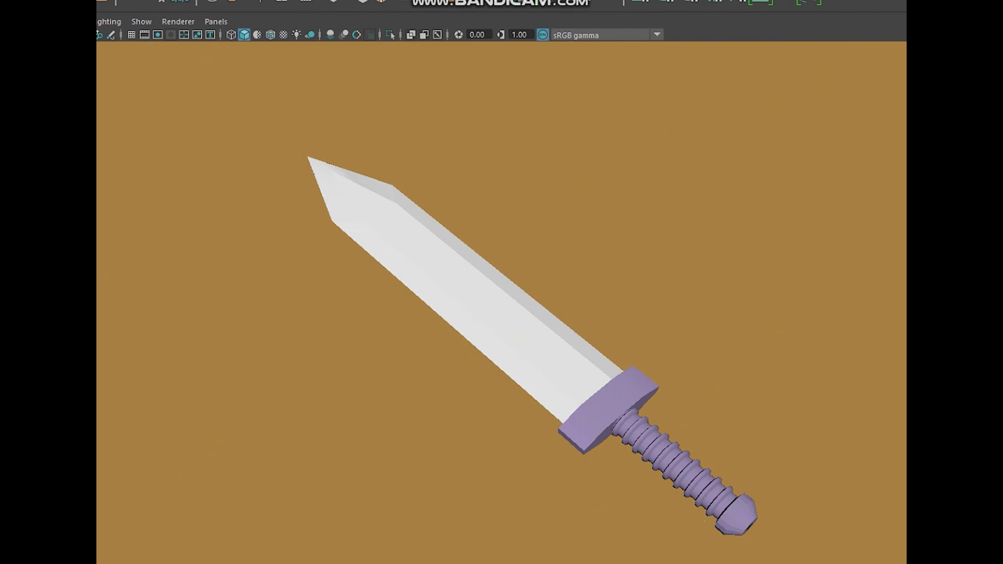
Step: Render the sword on the ground plane from a steeper downward view and inspect the rendered image
scroll(502, 302, down, 2)
alt+drag(553, 308, 494, 277)
click(331, 34)
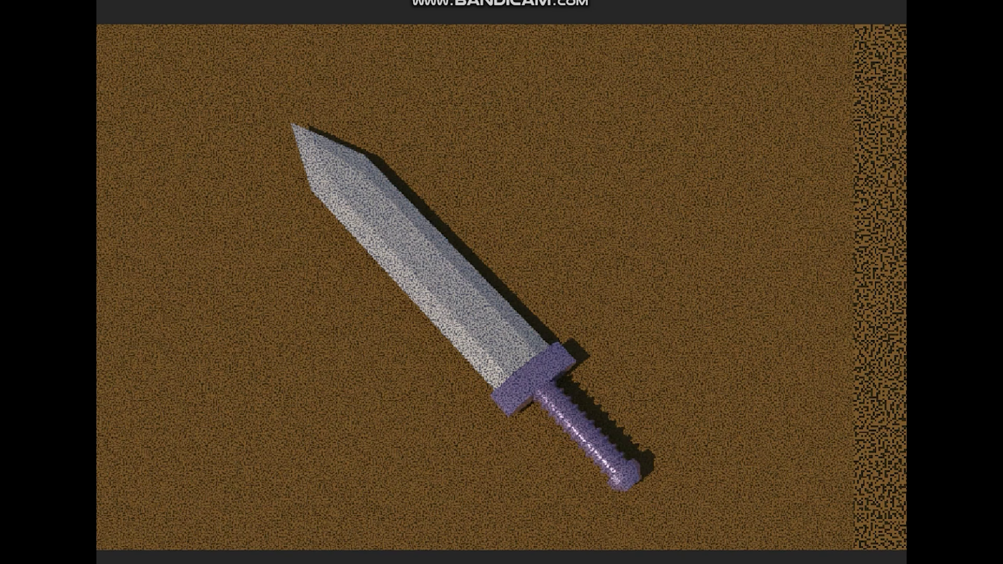
scroll(504, 327, up, 3)
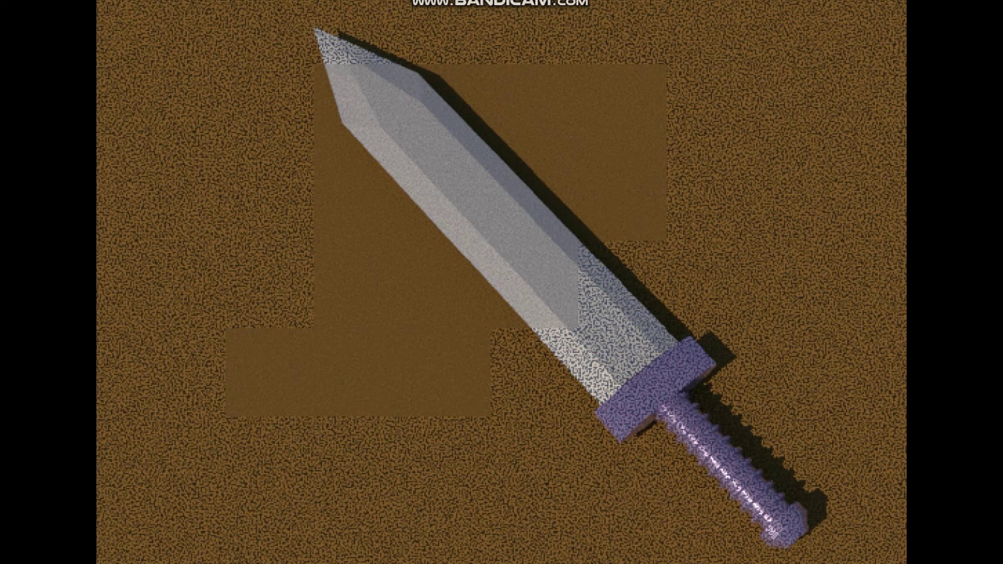
scroll(403, 305, down, 4)
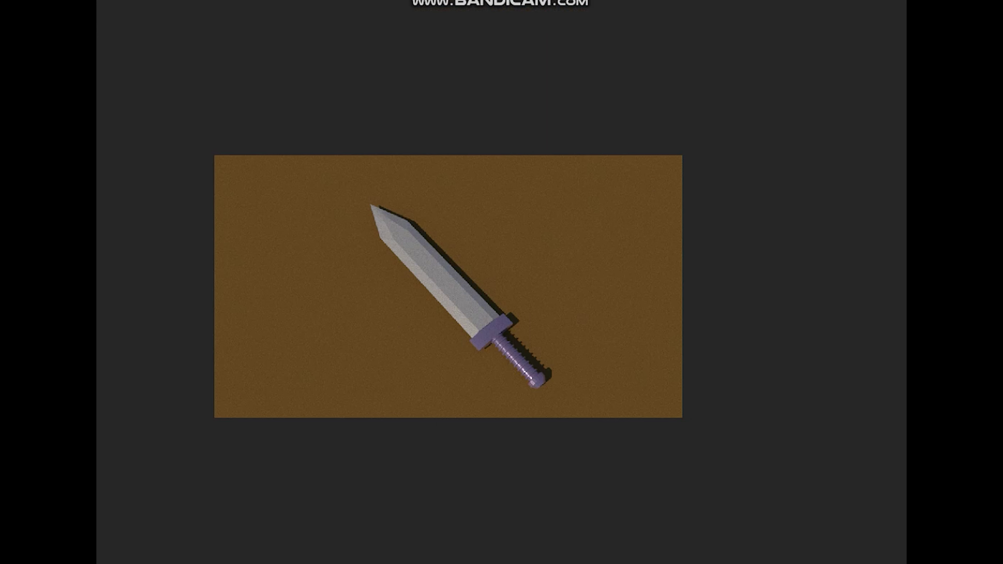